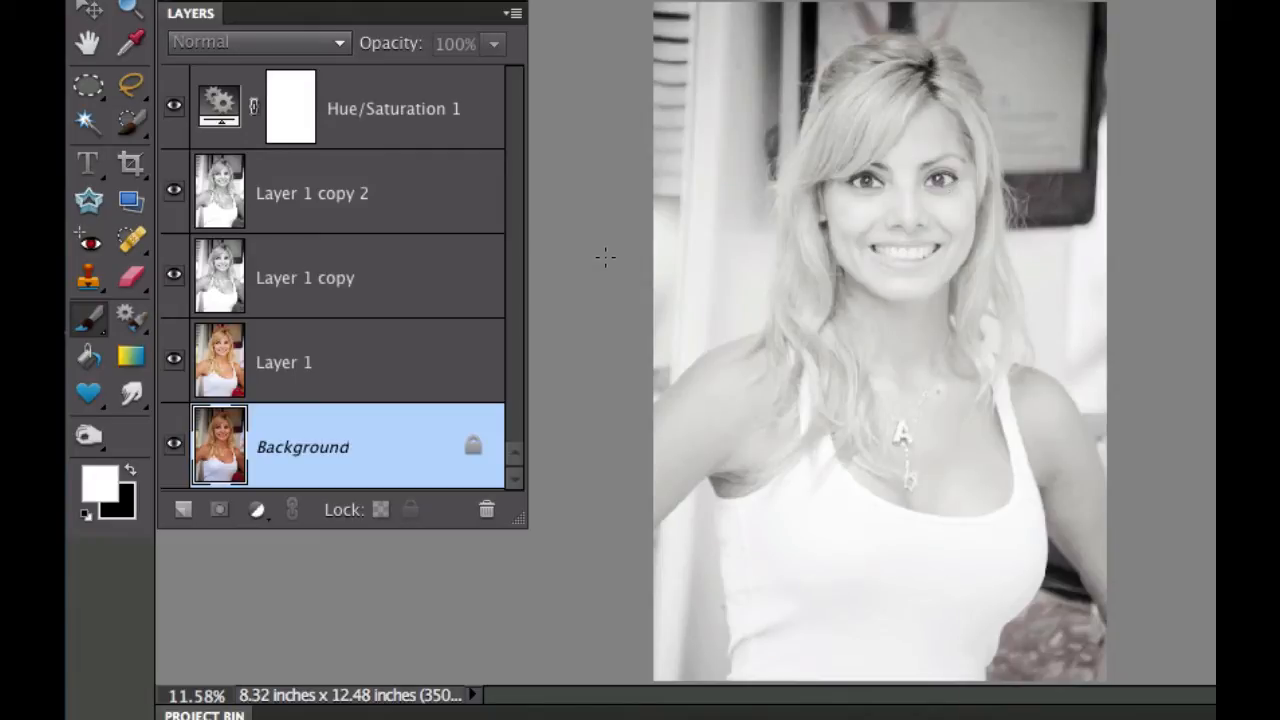
Compare the Background layer on its own with the full layered effect and revert the photo to its saved version.
{"action": "left_click", "coordinate": [173, 447], "text": "alt"}
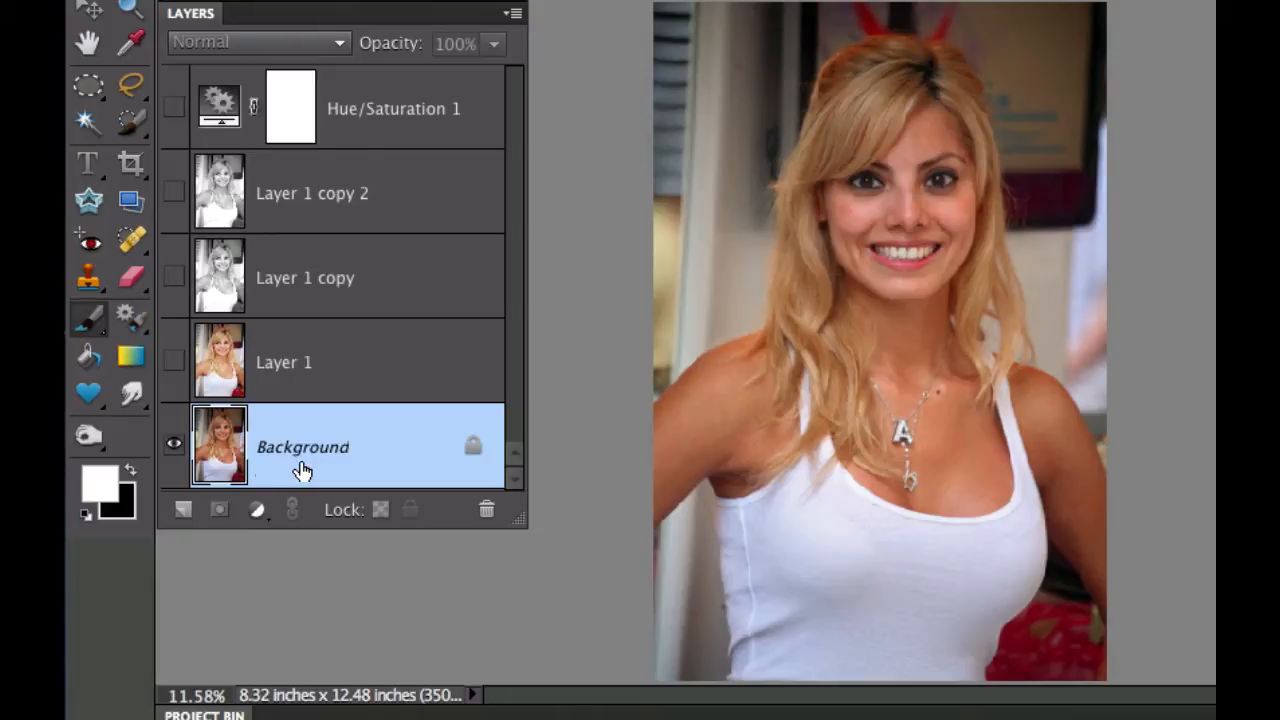
{"action": "left_click", "coordinate": [175, 446], "text": "alt"}
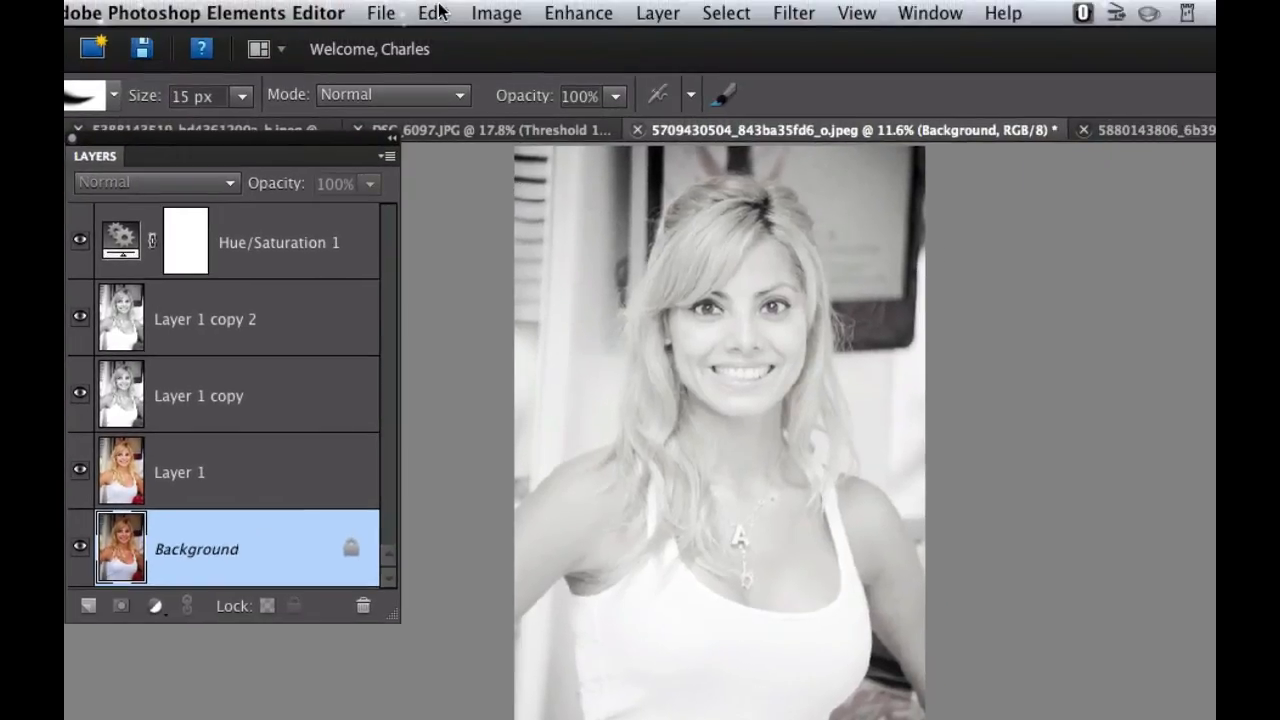
{"action": "left_click", "coordinate": [436, 12]}
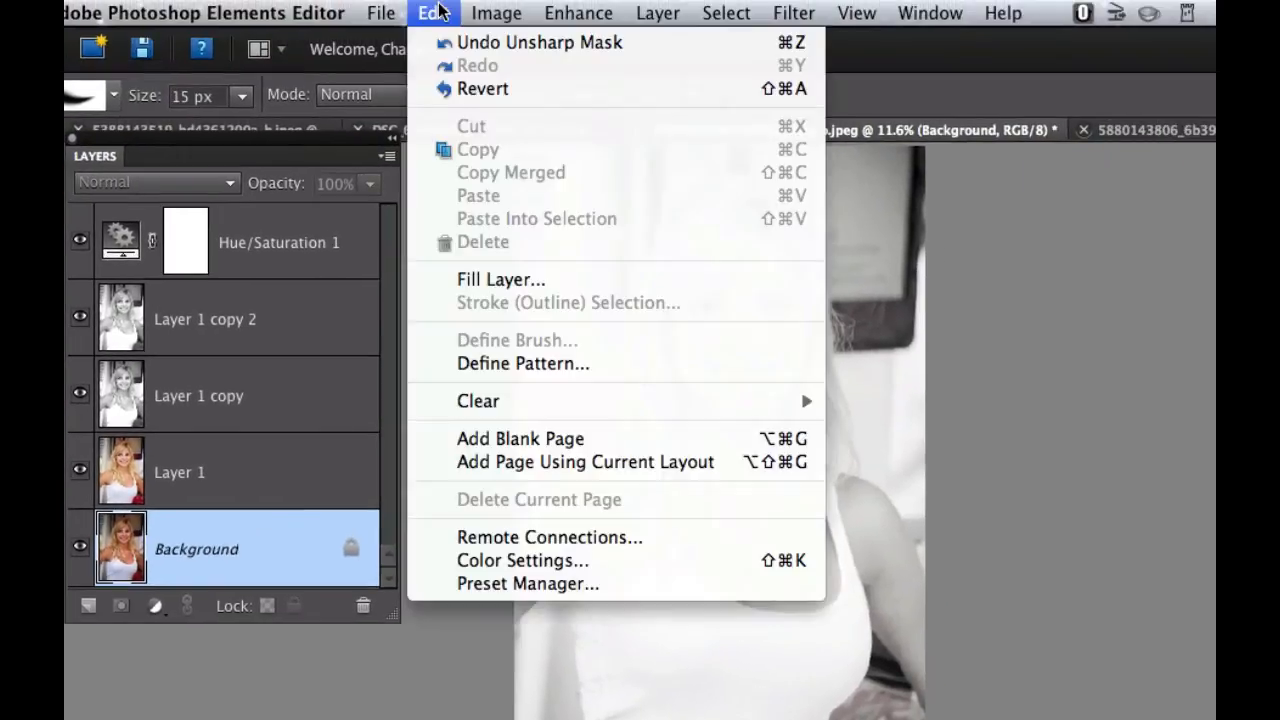
{"action": "left_click", "coordinate": [440, 88]}
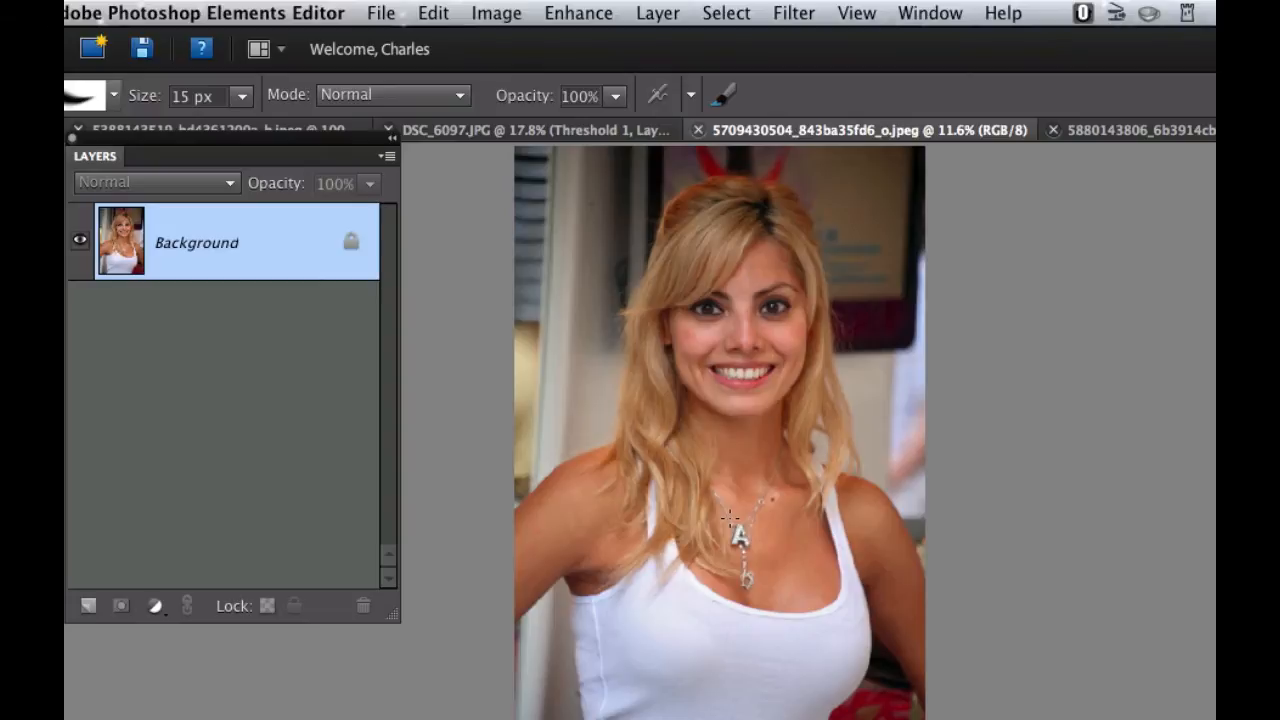
Duplicate the Background layer and start an Adjust Color Curves correction on the copy with the Increase Midtones style.
{"action": "key", "text": "ctrl+j"}
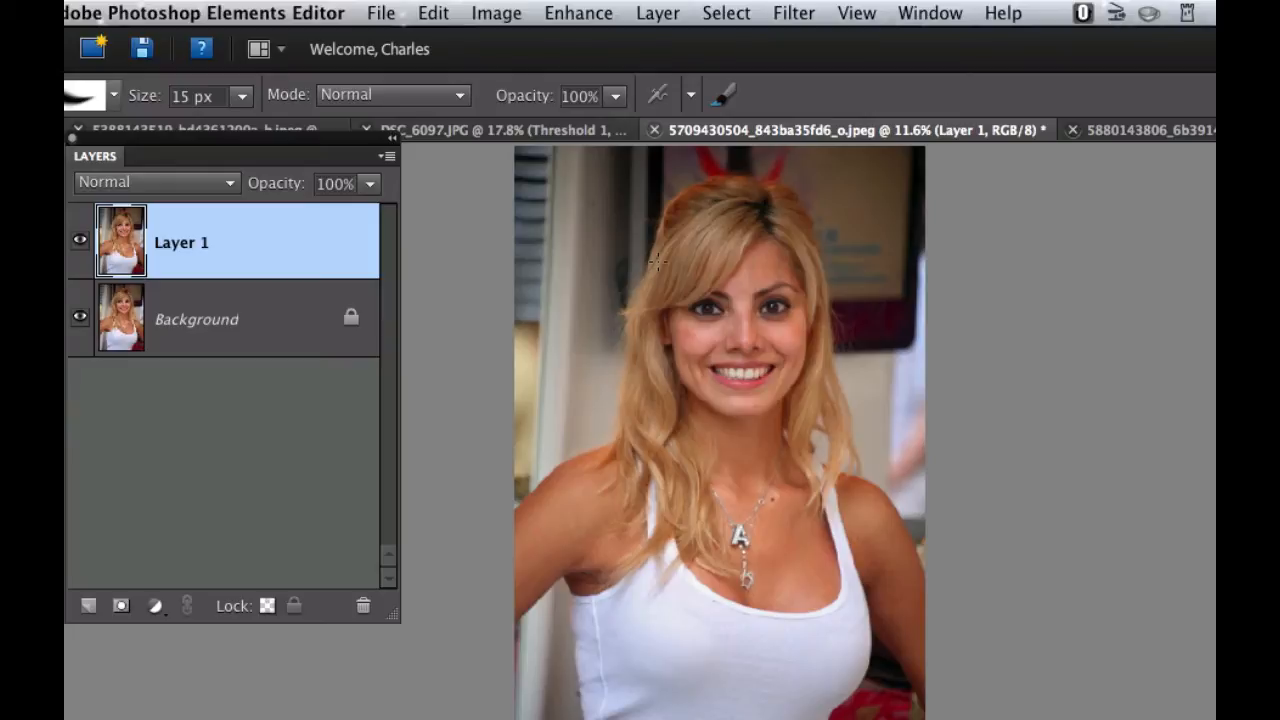
{"action": "left_click", "coordinate": [580, 12]}
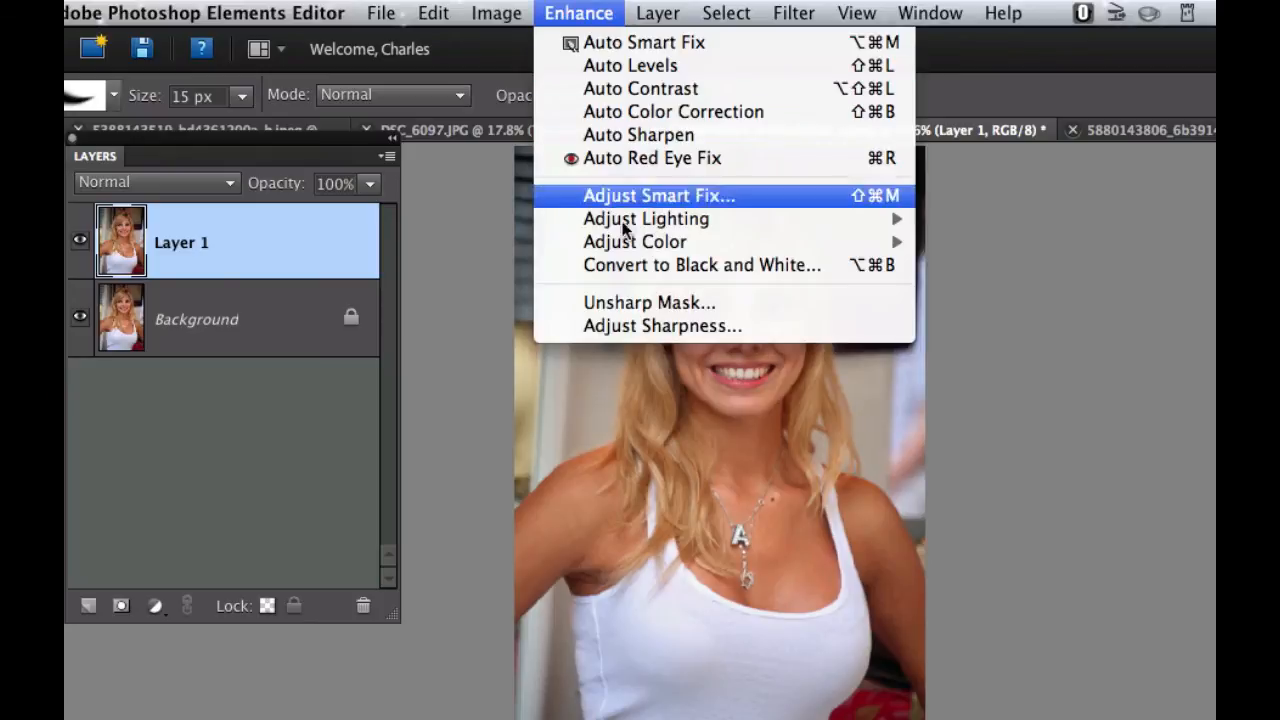
{"action": "mouse_move", "coordinate": [631, 249]}
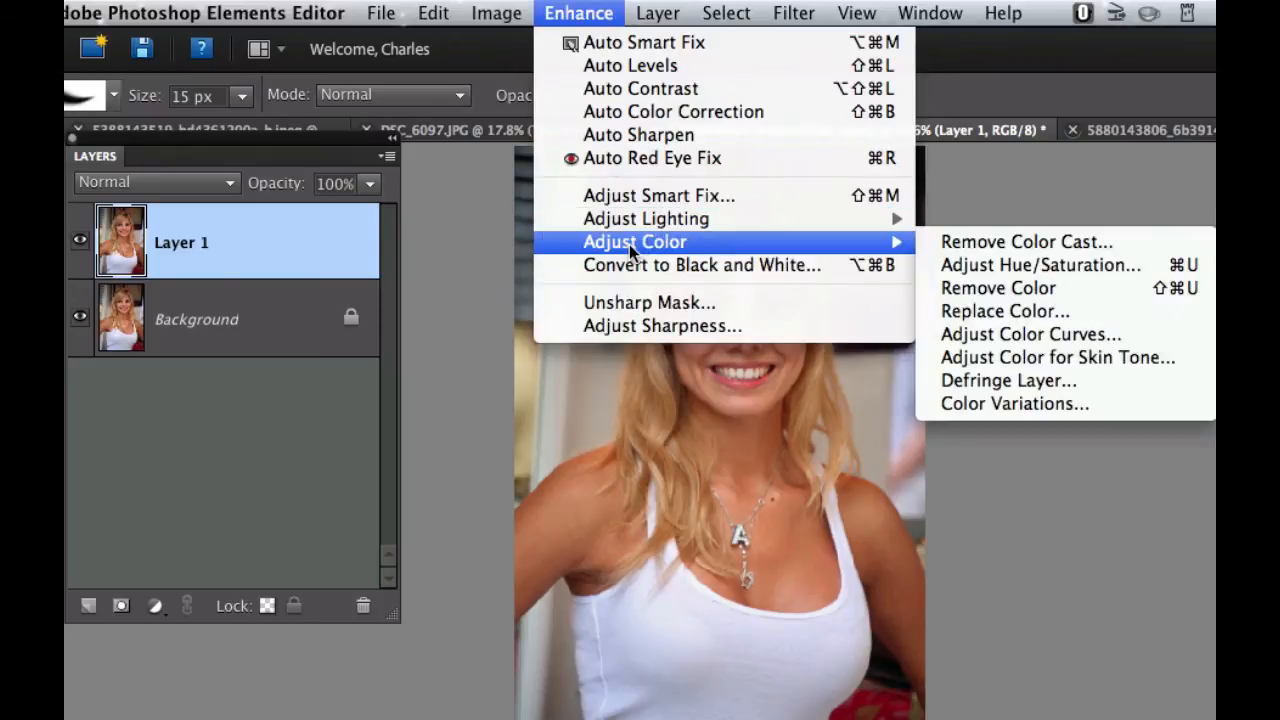
{"action": "left_click", "coordinate": [991, 335]}
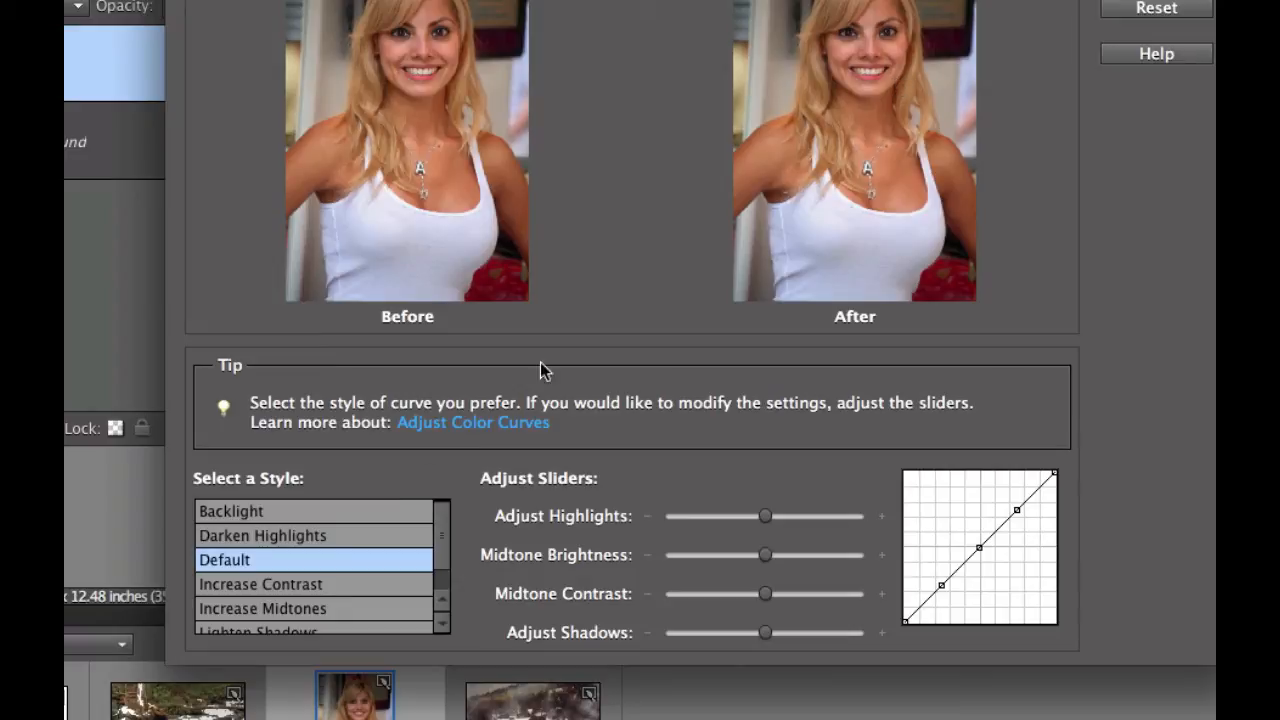
{"action": "left_click", "coordinate": [229, 610]}
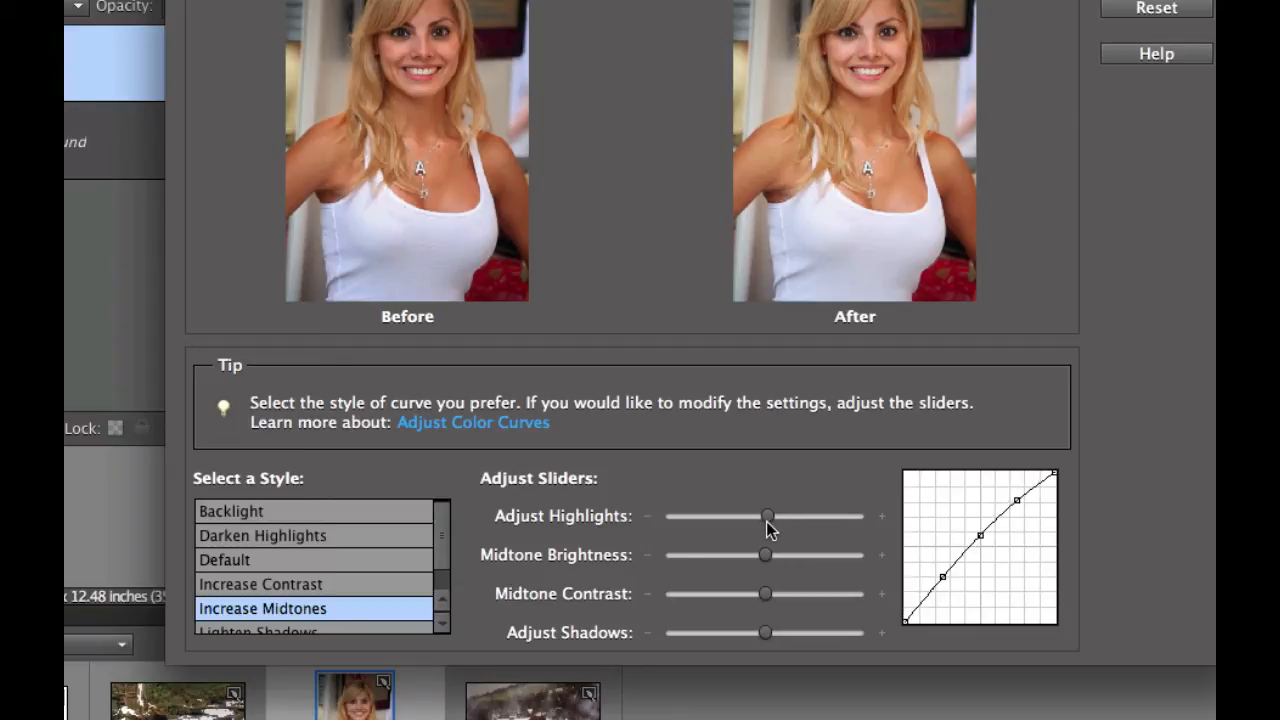
Raise the curve's highlights, midtone brightness and shadows moderately, lower midtone contrast slightly, and apply the color curves.
{"action": "left_click_drag", "start_coordinate": [765, 517], "coordinate": [795, 522]}
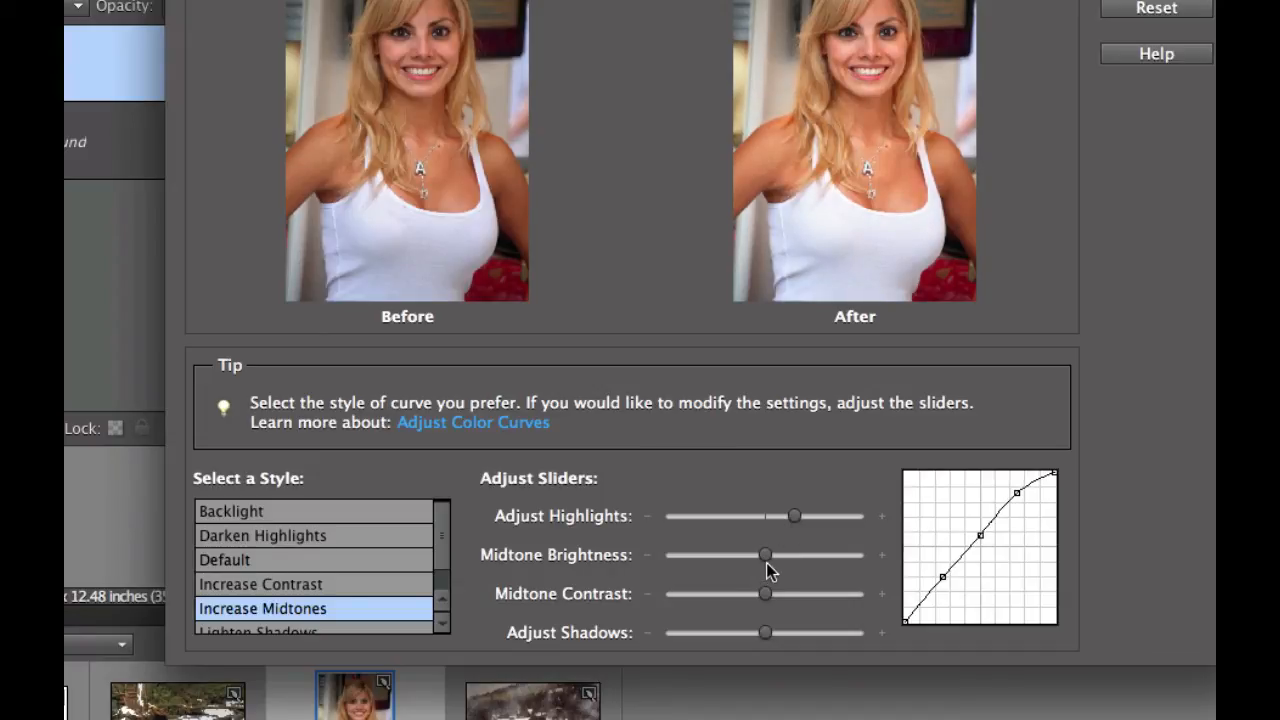
{"action": "left_click_drag", "start_coordinate": [766, 557], "coordinate": [797, 560]}
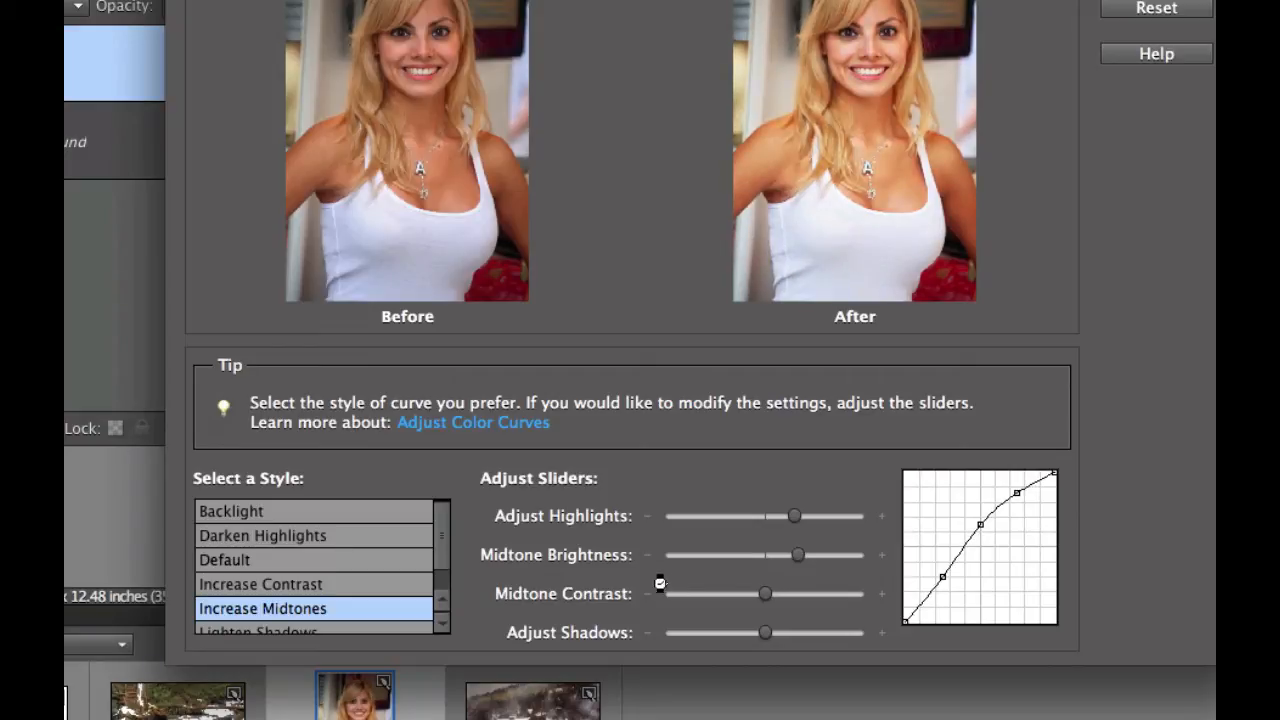
{"action": "left_click_drag", "start_coordinate": [765, 594], "coordinate": [738, 598]}
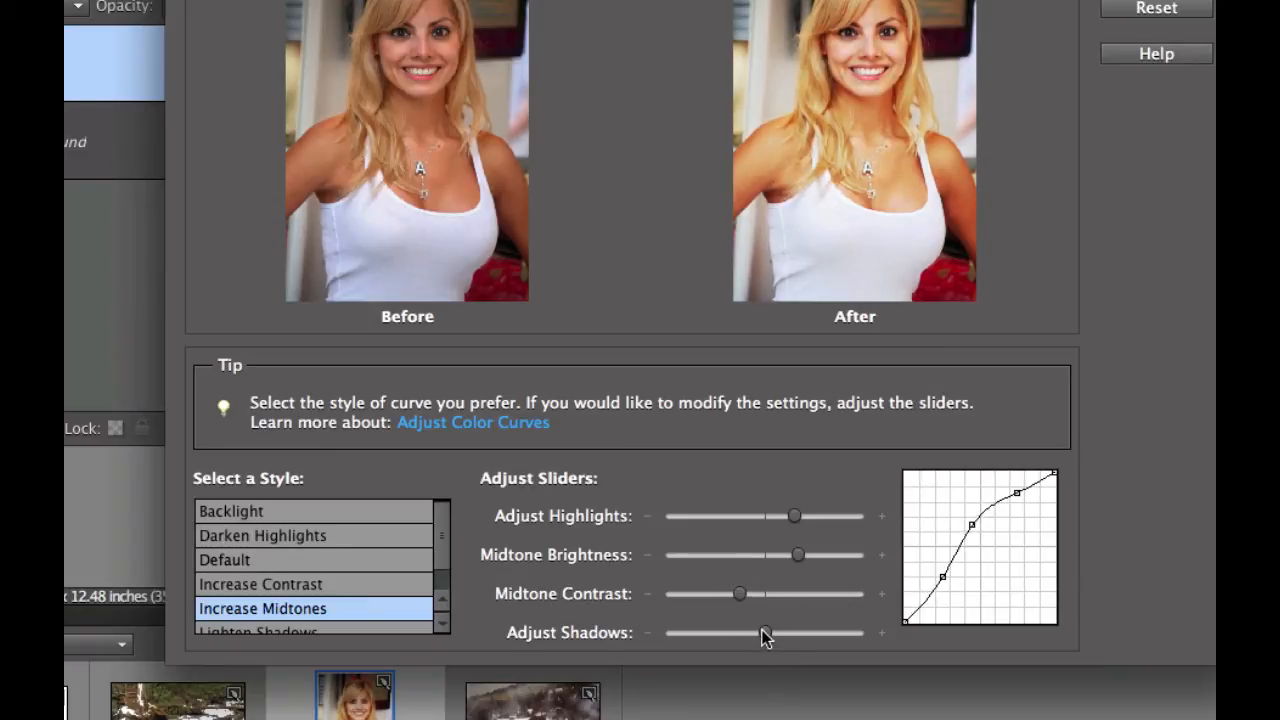
{"action": "left_click_drag", "start_coordinate": [764, 633], "coordinate": [801, 633]}
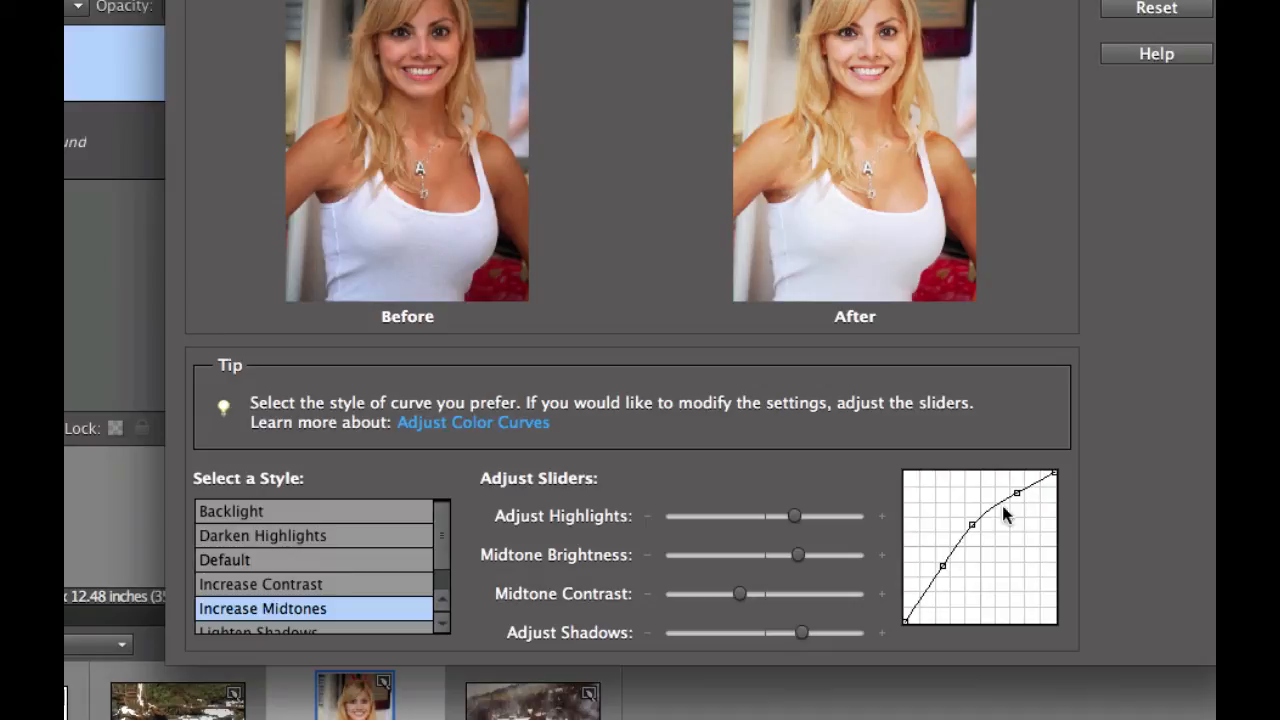
{"action": "left_click_drag", "start_coordinate": [796, 518], "coordinate": [809, 516]}
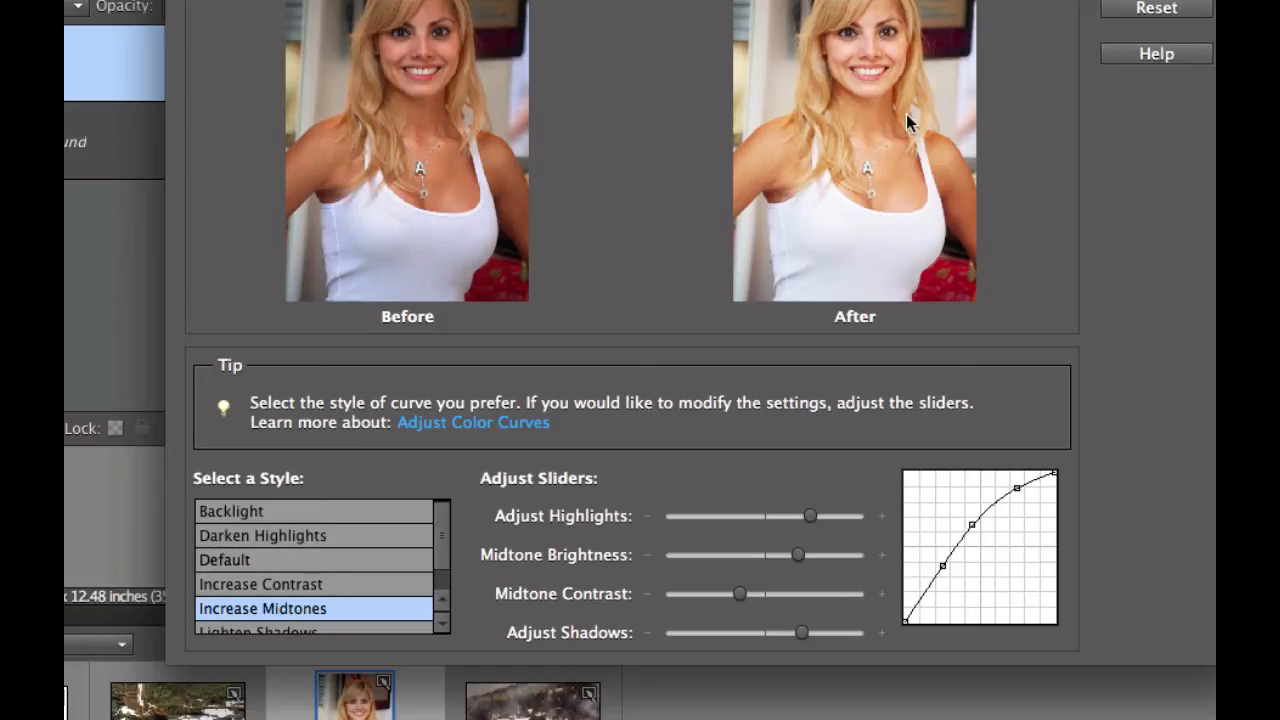
{"action": "key", "text": "Return"}
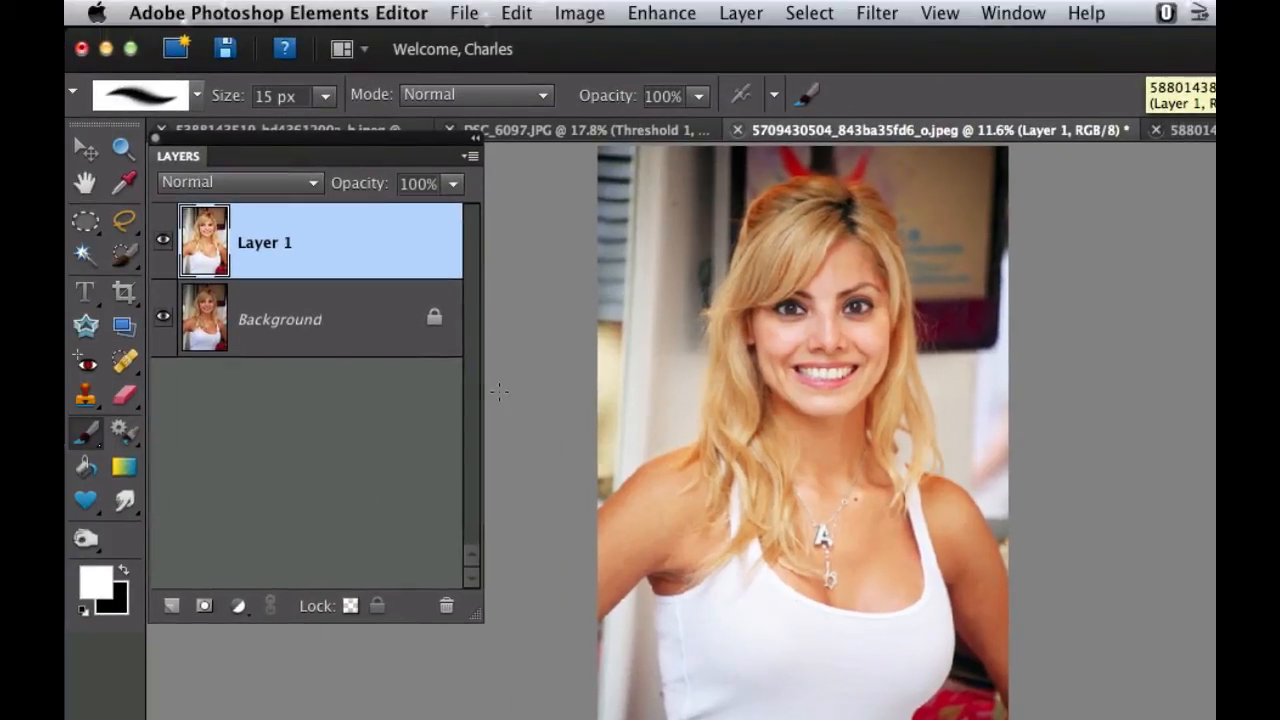
Duplicate Layer 1 and convert the copy to black and white using the Urban/Snapshots style with slightly increased red intensity.
{"action": "key", "text": "super+j"}
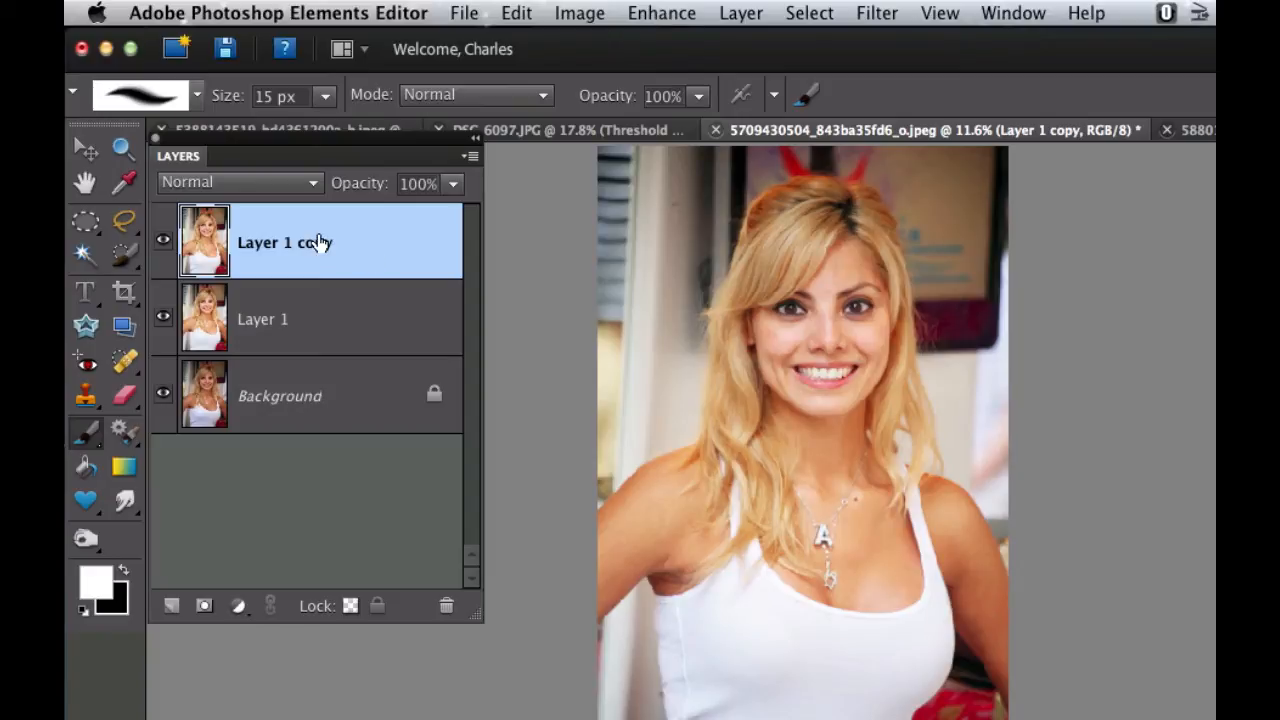
{"action": "left_click", "coordinate": [665, 16]}
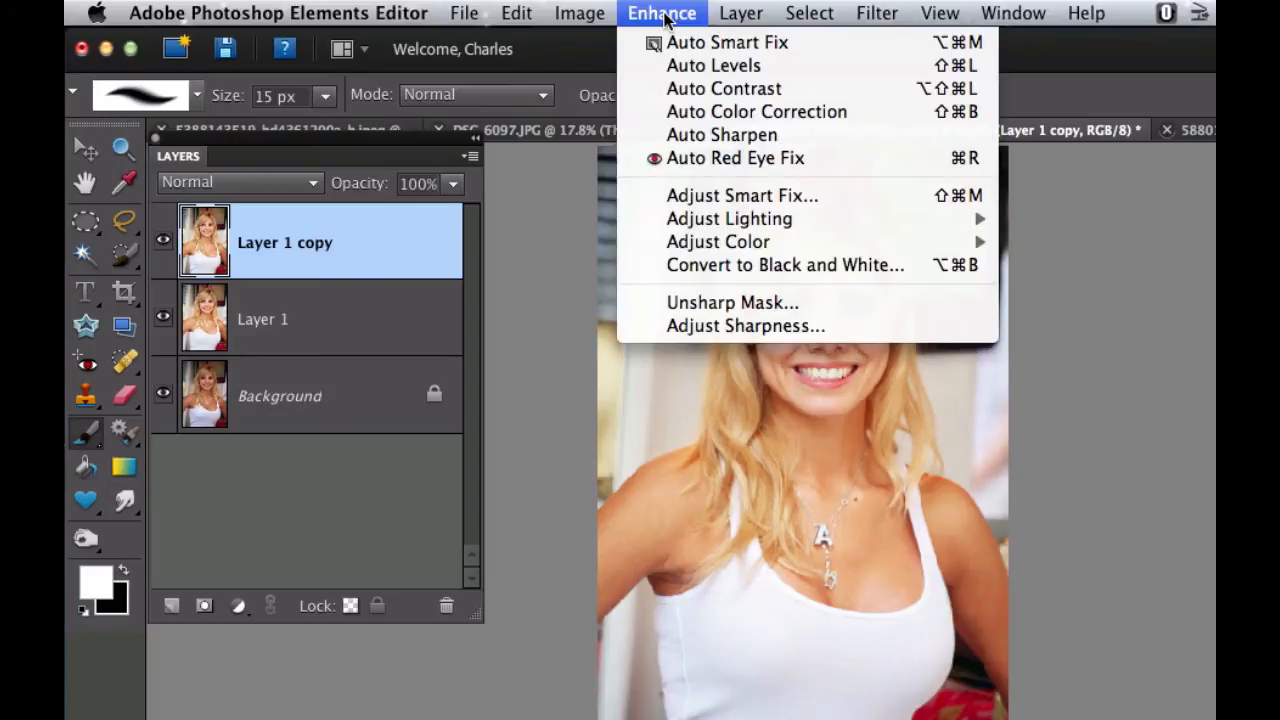
{"action": "left_click", "coordinate": [688, 268]}
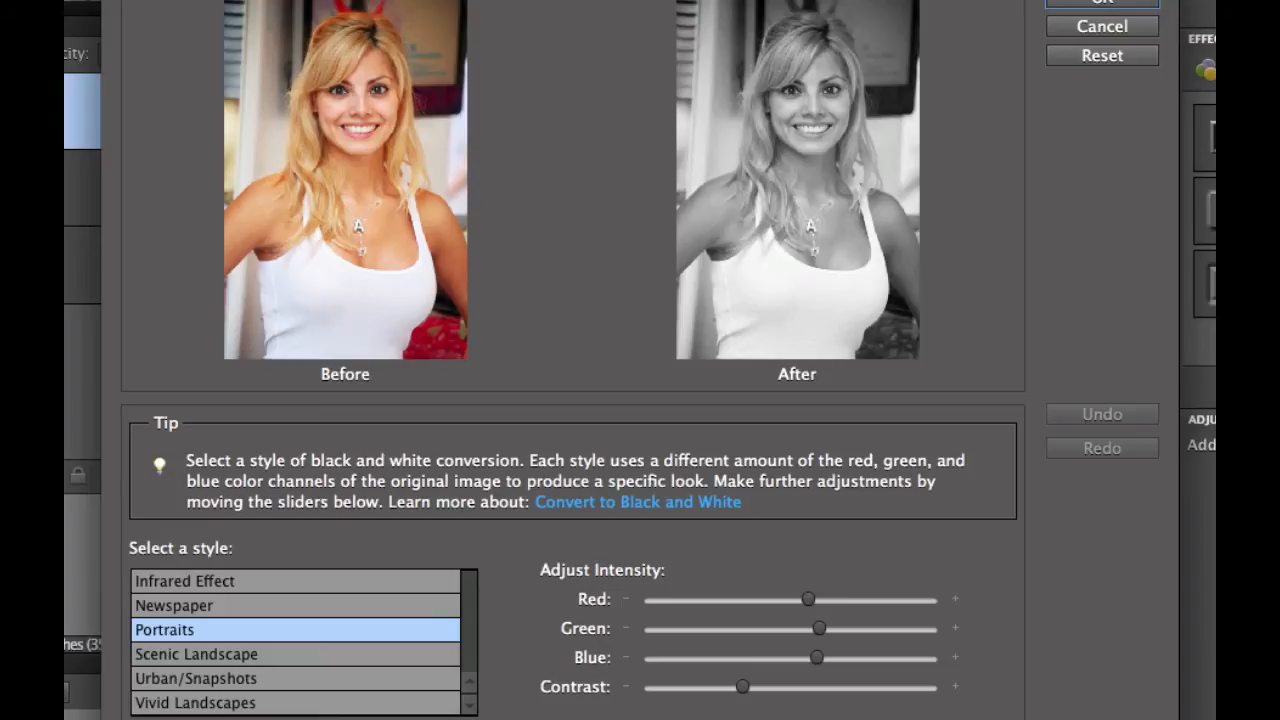
{"action": "left_click", "coordinate": [197, 680]}
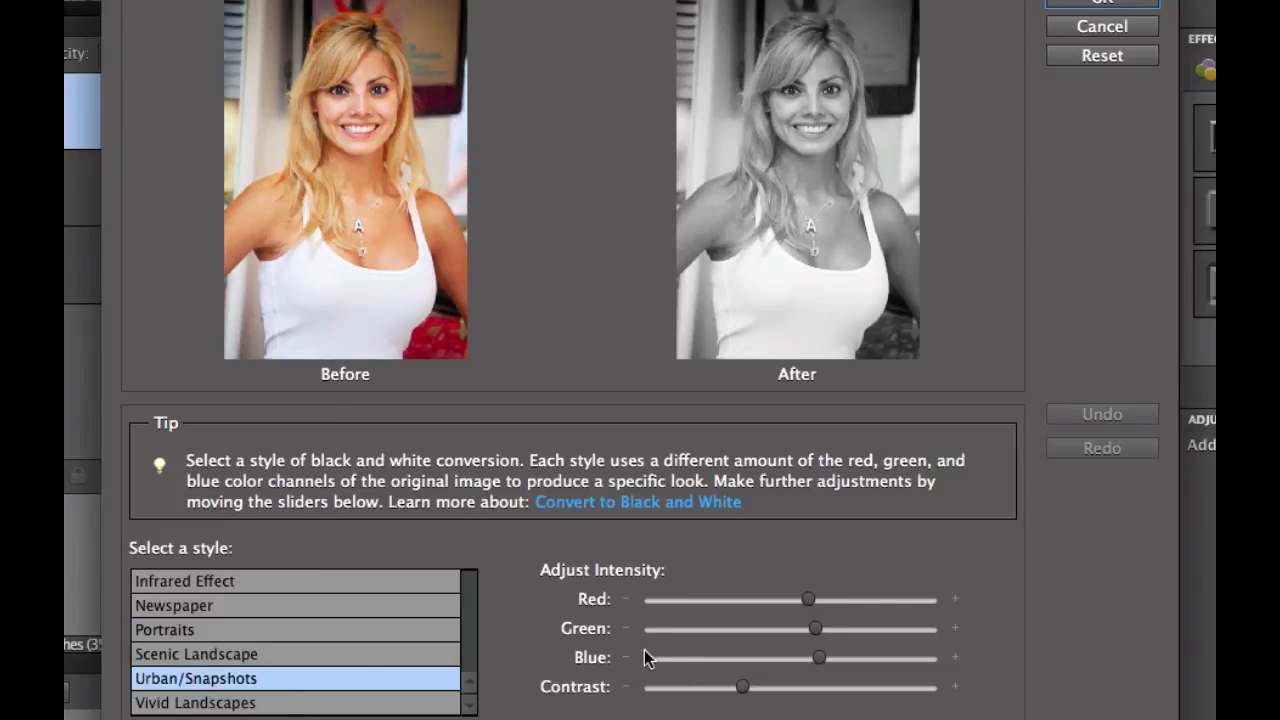
{"action": "mouse_move", "coordinate": [646, 680]}
{"action": "mouse_move", "coordinate": [742, 690]}
{"action": "left_click_drag", "start_coordinate": [808, 599], "coordinate": [819, 600]}
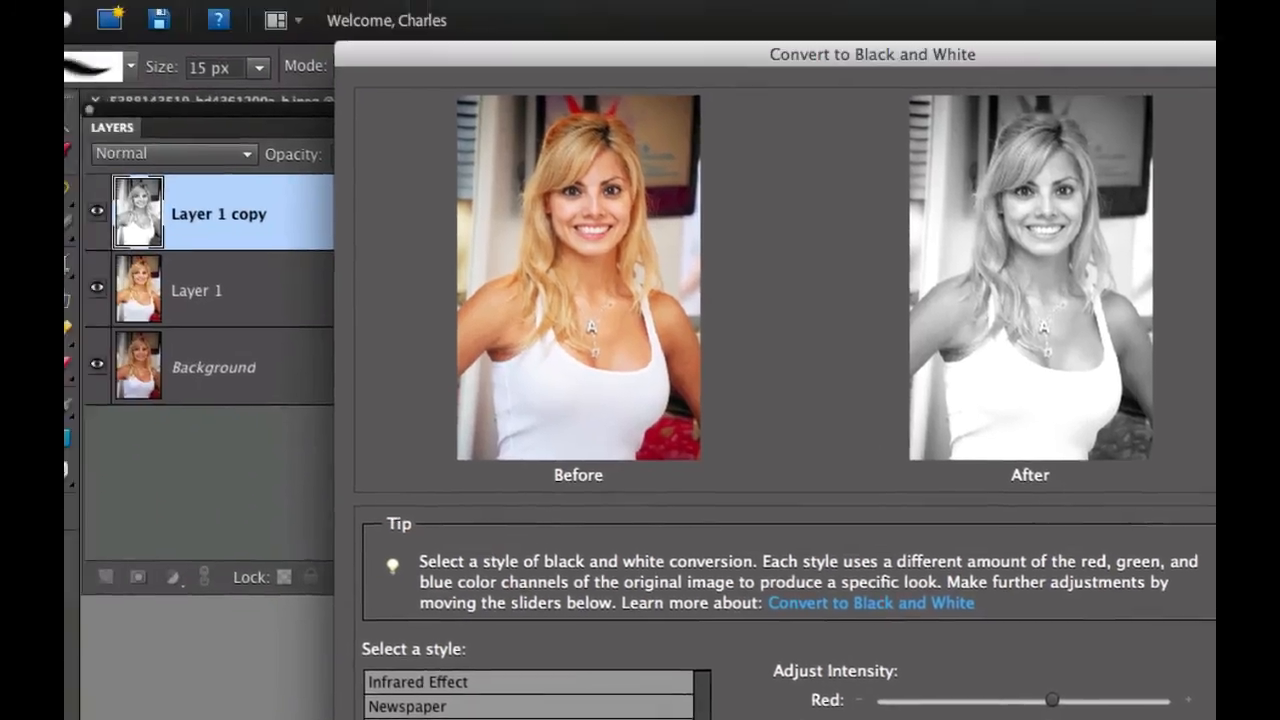
{"action": "left_click", "coordinate": [1066, 8]}
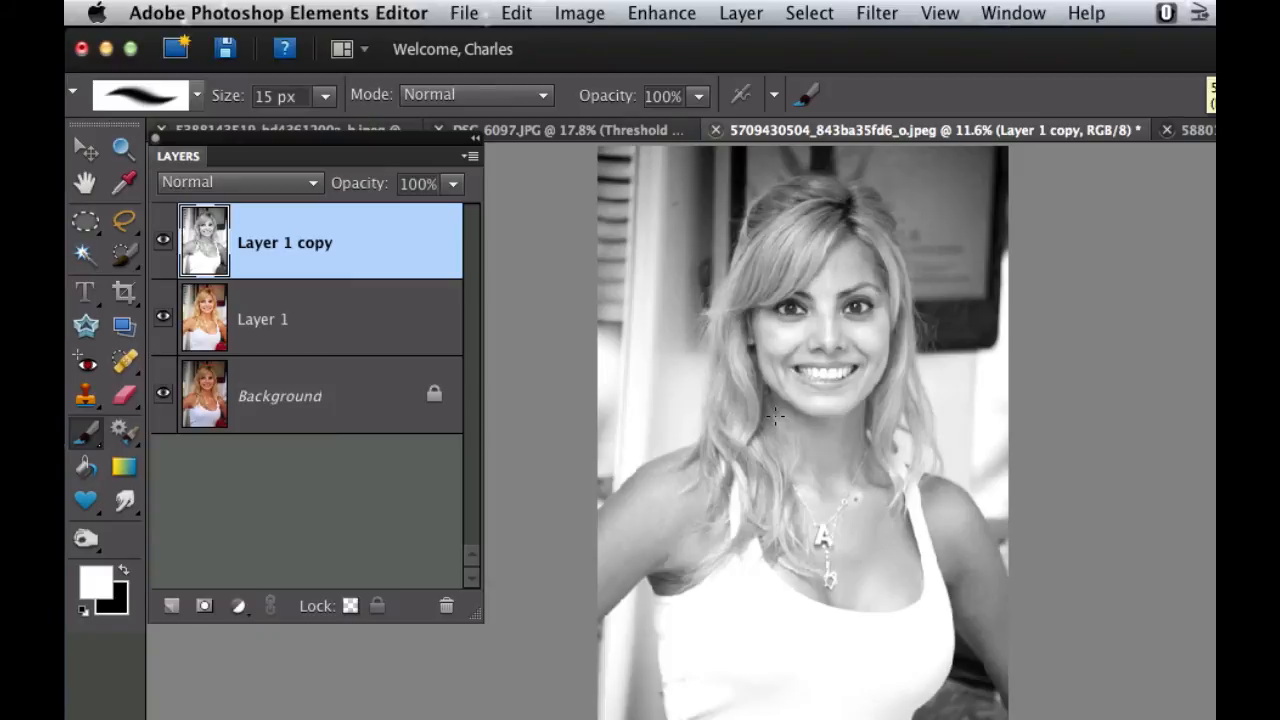
Duplicate the black-and-white layer and set the new copy to Linear Dodge (Add) blending at 34% opacity.
{"action": "key", "text": "super+j"}
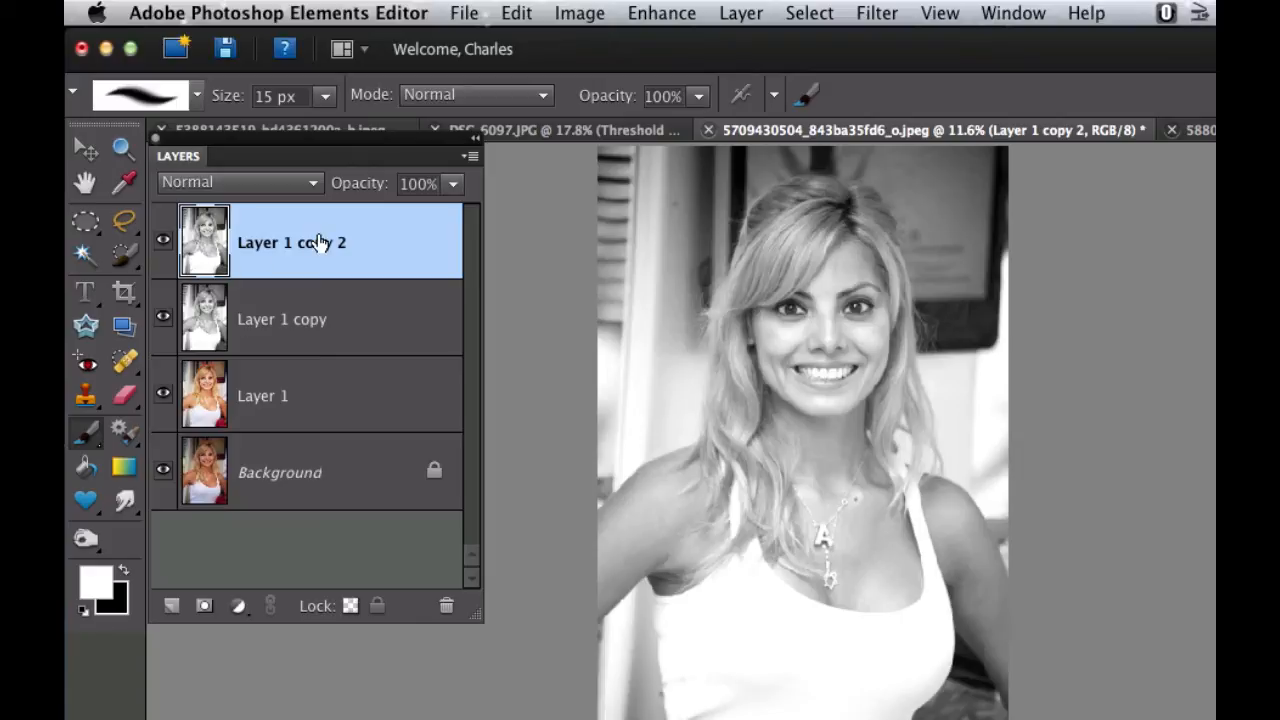
{"action": "left_click", "coordinate": [302, 182]}
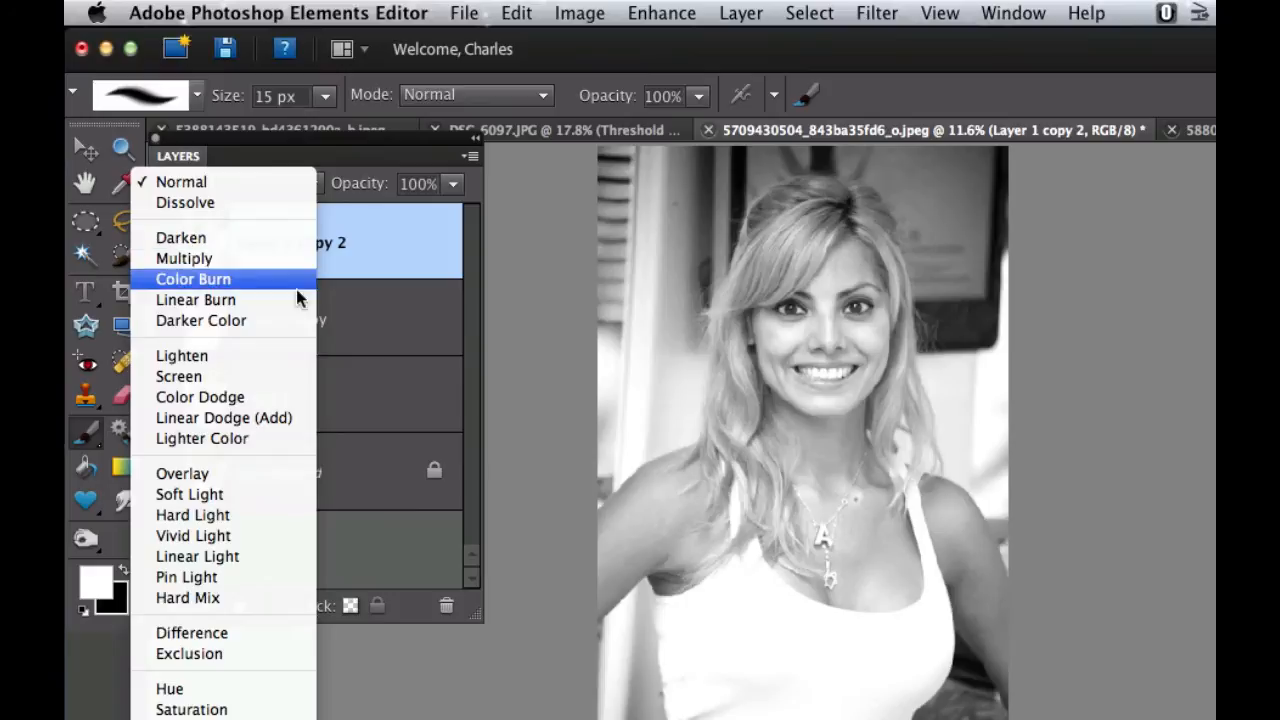
{"action": "left_click", "coordinate": [278, 425]}
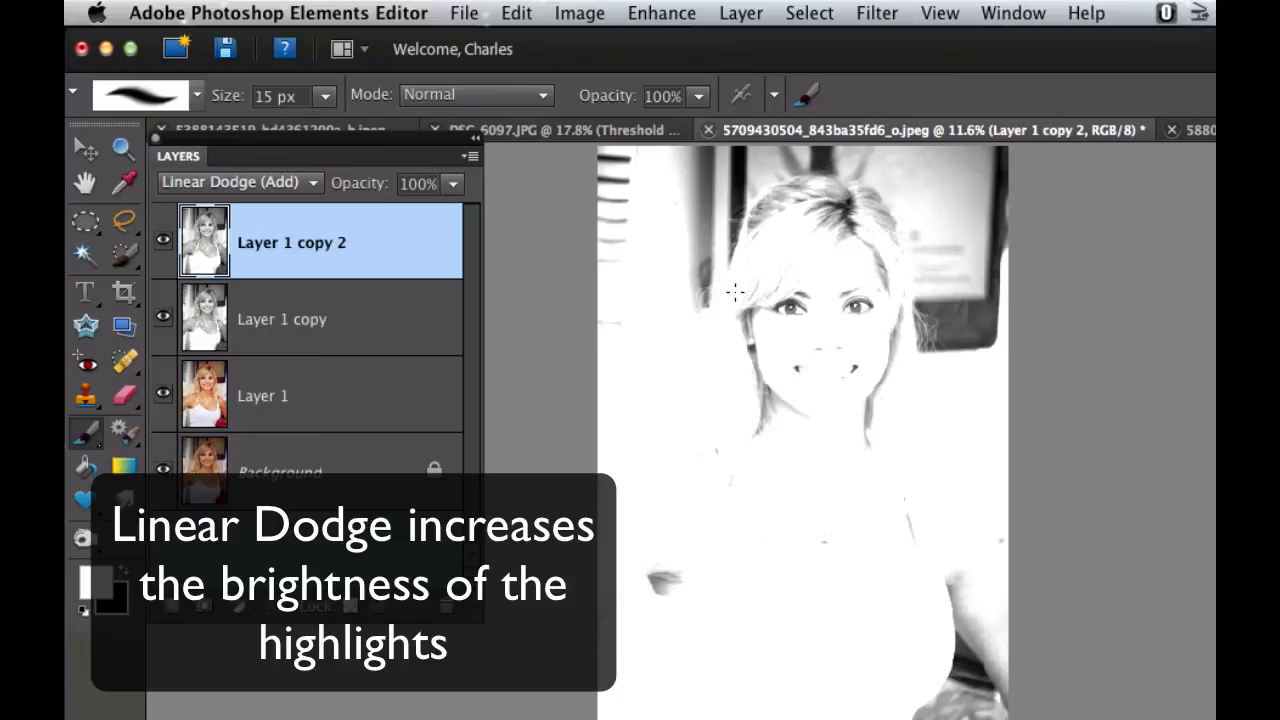
{"action": "left_click", "coordinate": [453, 183]}
{"action": "left_click_drag", "start_coordinate": [455, 208], "coordinate": [366, 211]}
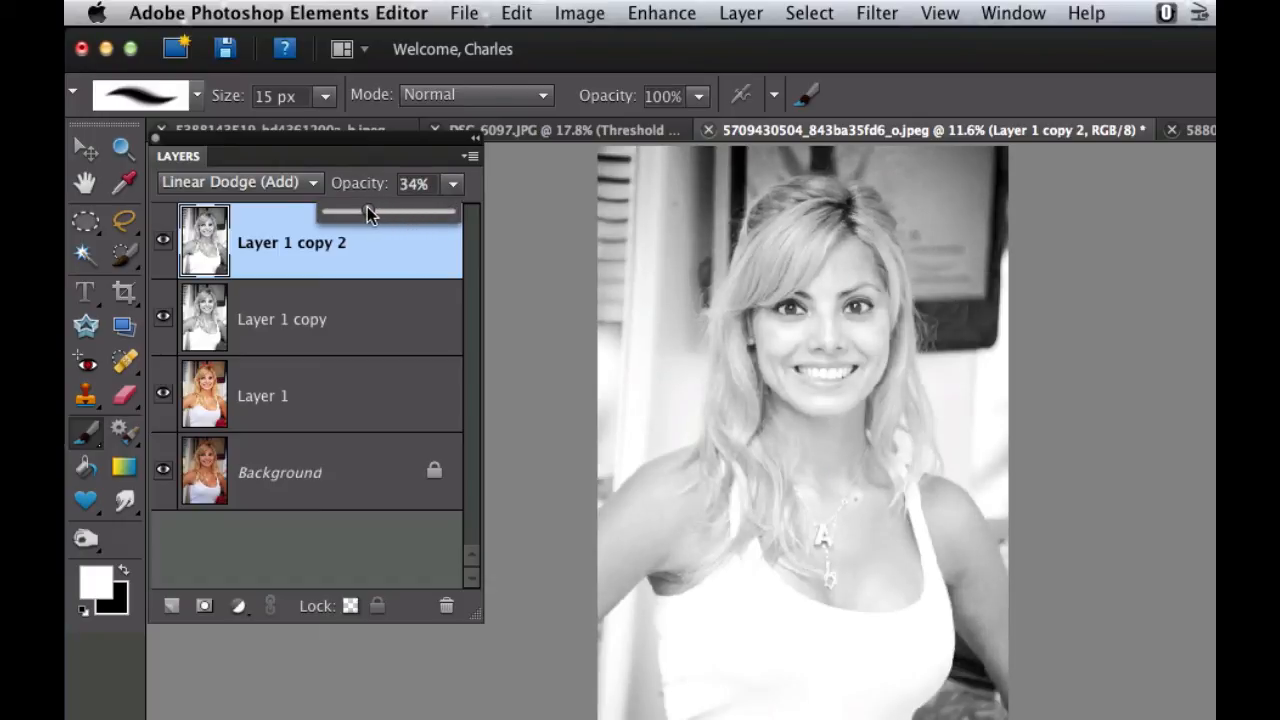
Set Layer 1 copy to Screen blending at 42% opacity and compare the result with the original Background alone.
{"action": "left_click", "coordinate": [289, 320]}
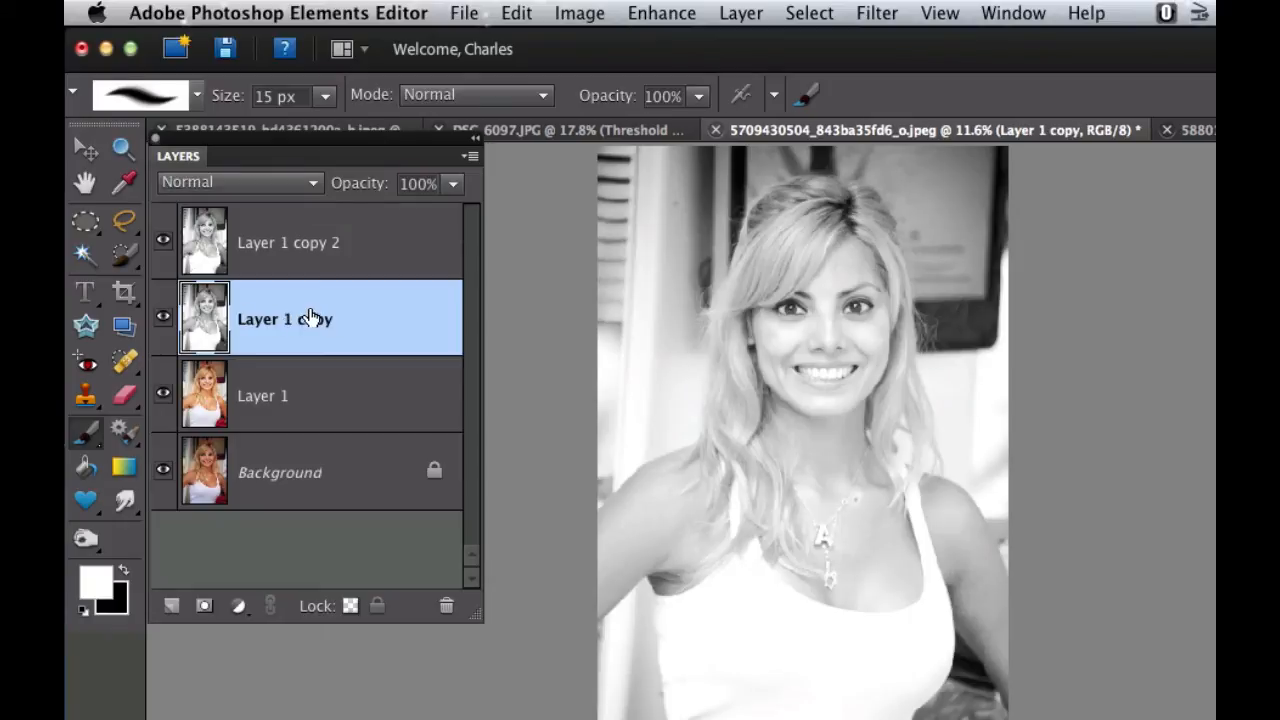
{"action": "left_click", "coordinate": [309, 183]}
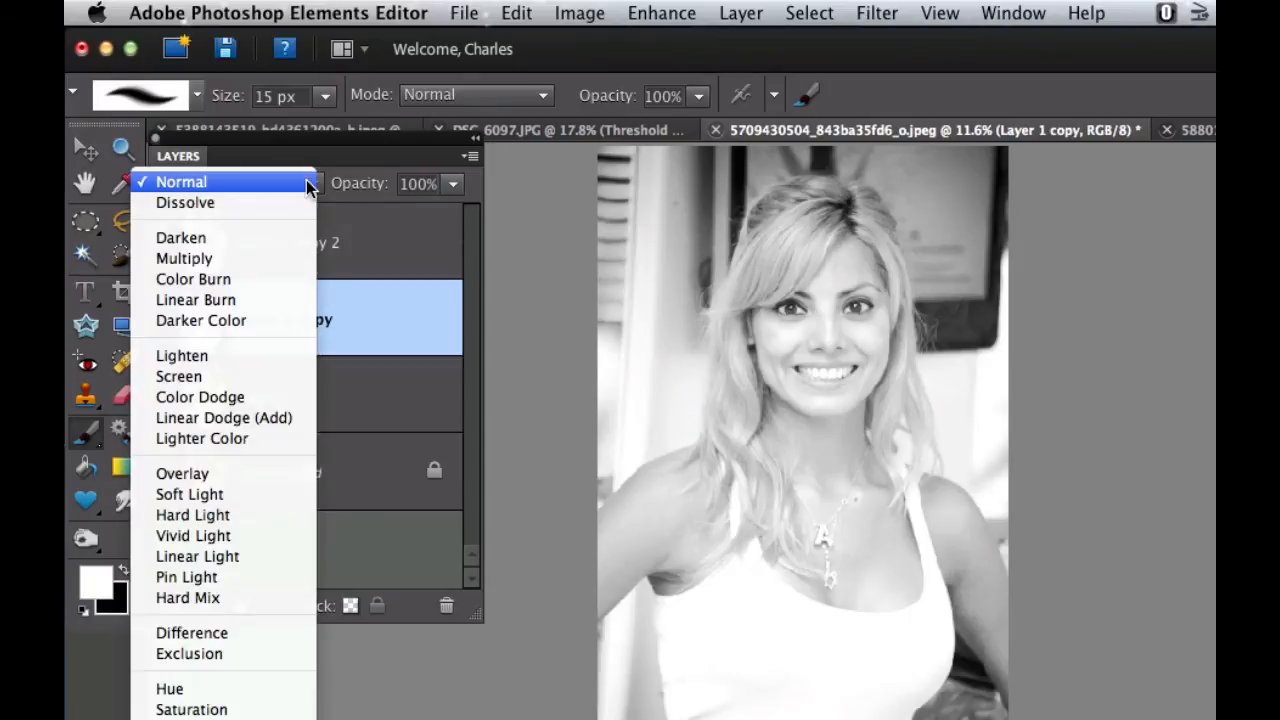
{"action": "left_click", "coordinate": [272, 377]}
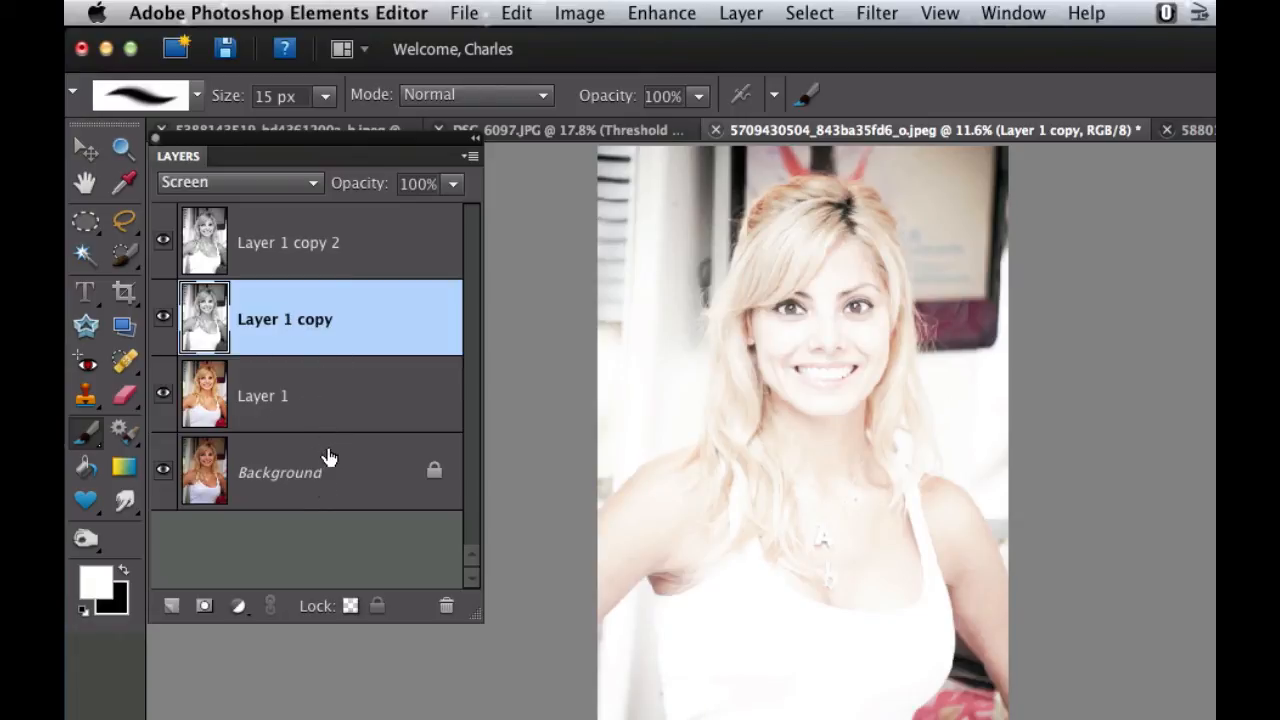
{"action": "left_click", "coordinate": [452, 183]}
{"action": "left_click_drag", "start_coordinate": [452, 217], "coordinate": [380, 220]}
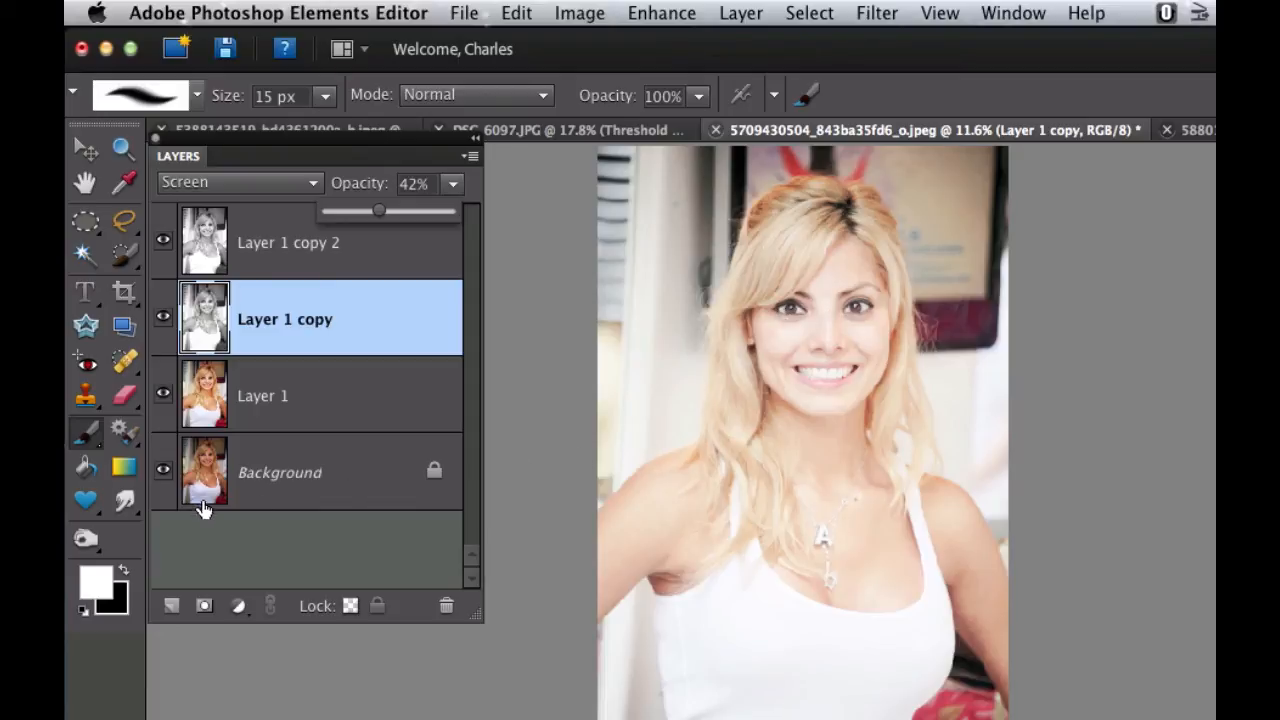
{"action": "left_click", "coordinate": [164, 471], "text": "alt"}
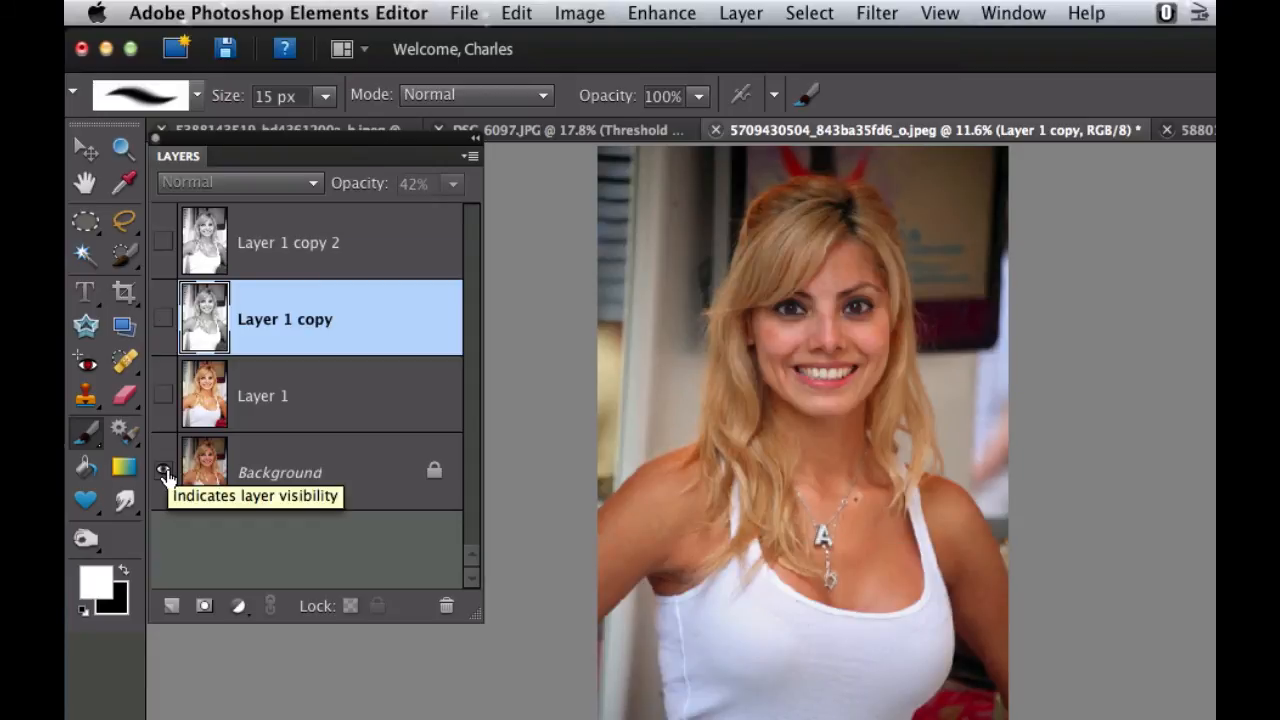
{"action": "left_click", "coordinate": [164, 471], "text": "alt"}
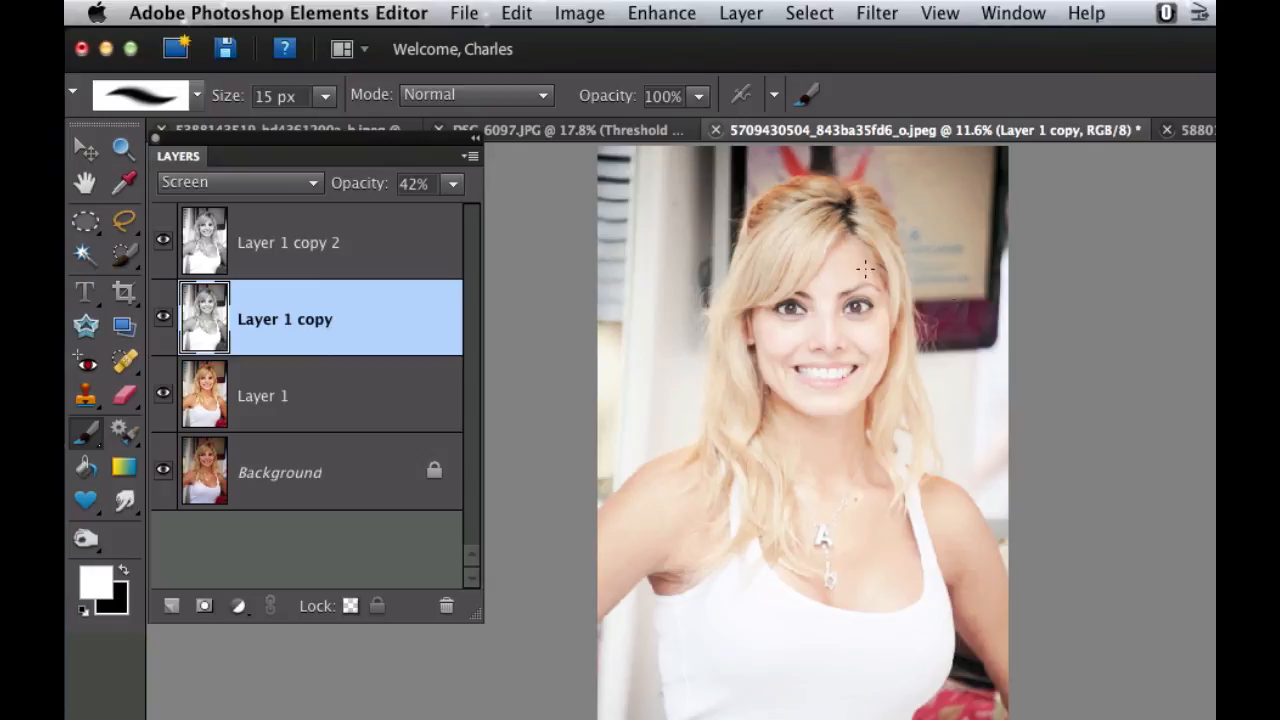
Add a Hue/Saturation adjustment layer above Layer 1 copy 2 and lower its saturation almost to the minimum.
{"action": "left_click", "coordinate": [360, 223]}
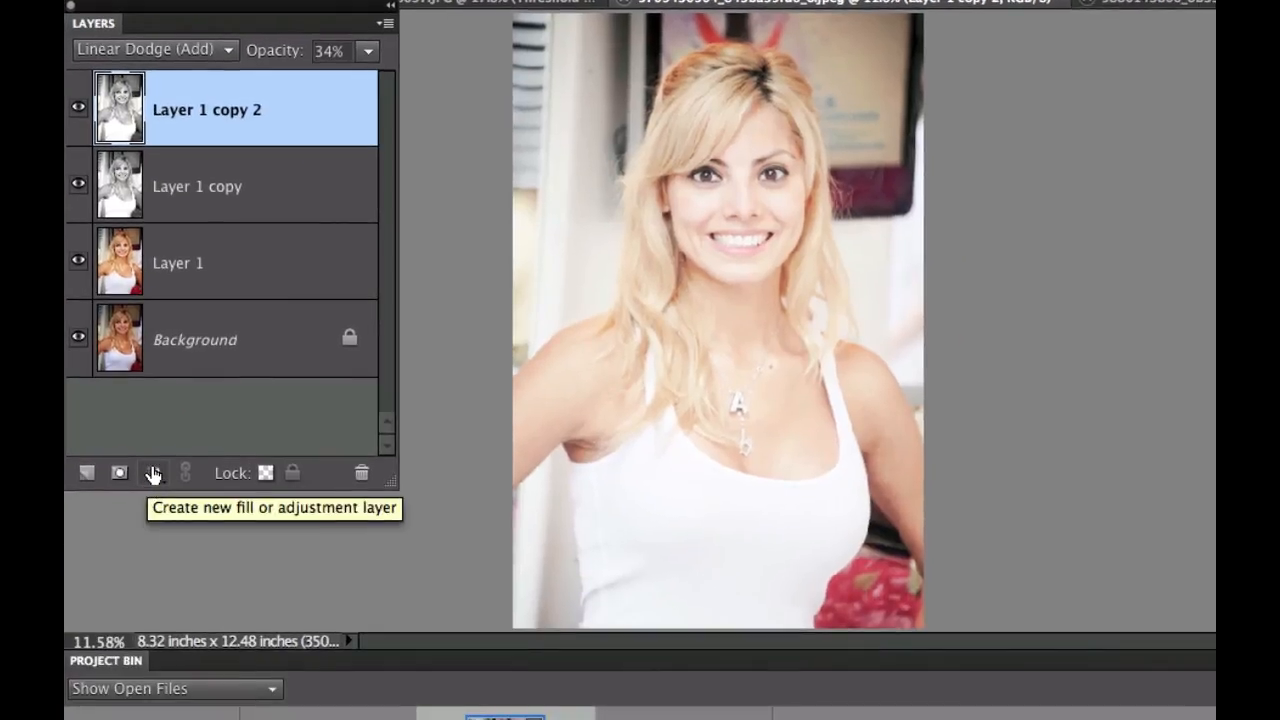
{"action": "left_click", "coordinate": [153, 473]}
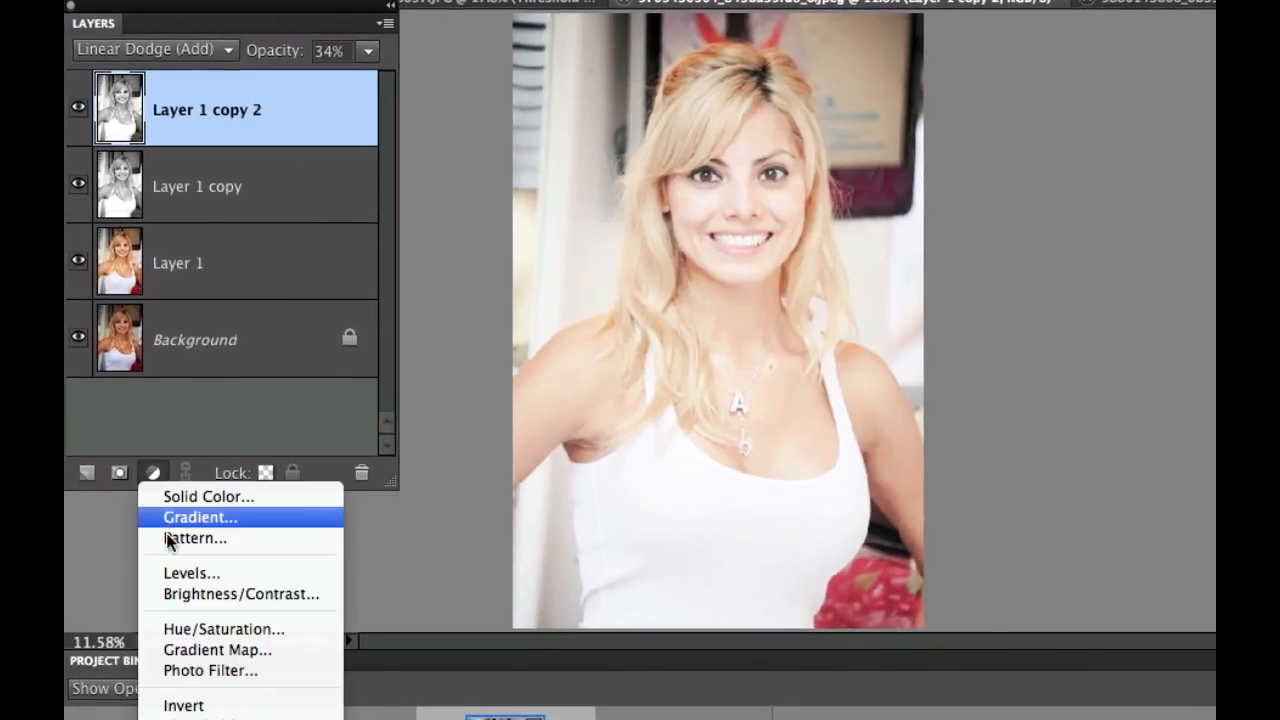
{"action": "left_click", "coordinate": [192, 629]}
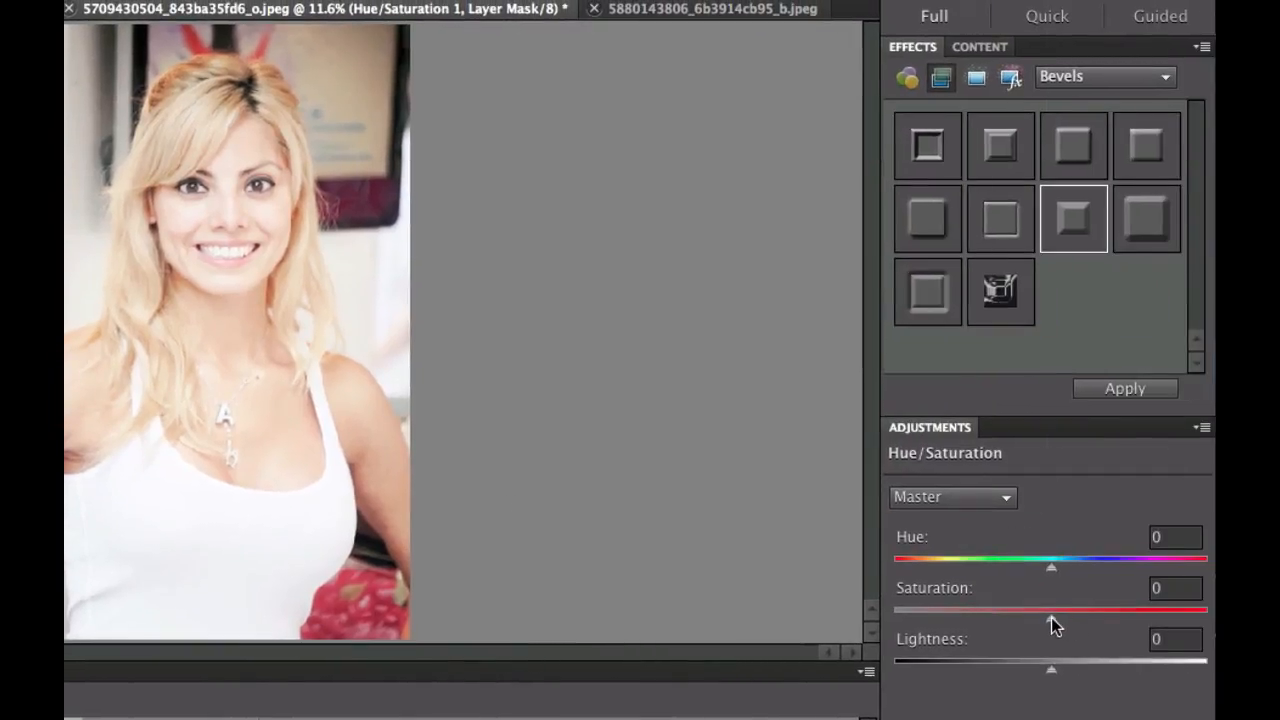
{"action": "left_click_drag", "start_coordinate": [1051, 622], "coordinate": [909, 620]}
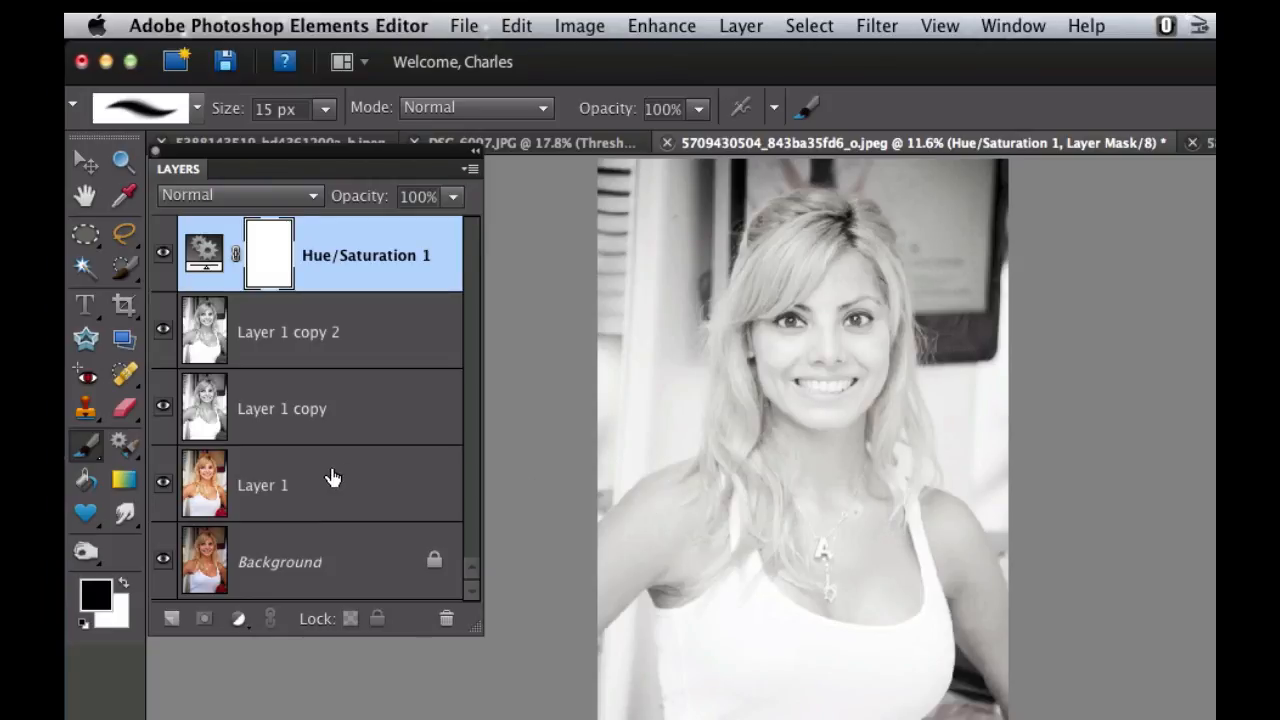
Sharpen Layer 1 using Unsharp Mask with amount 103%, radius 1.4 pixels and threshold 0, then compare the result with the original Background alone.
{"action": "left_click", "coordinate": [262, 487]}
{"action": "key", "text": "x"}
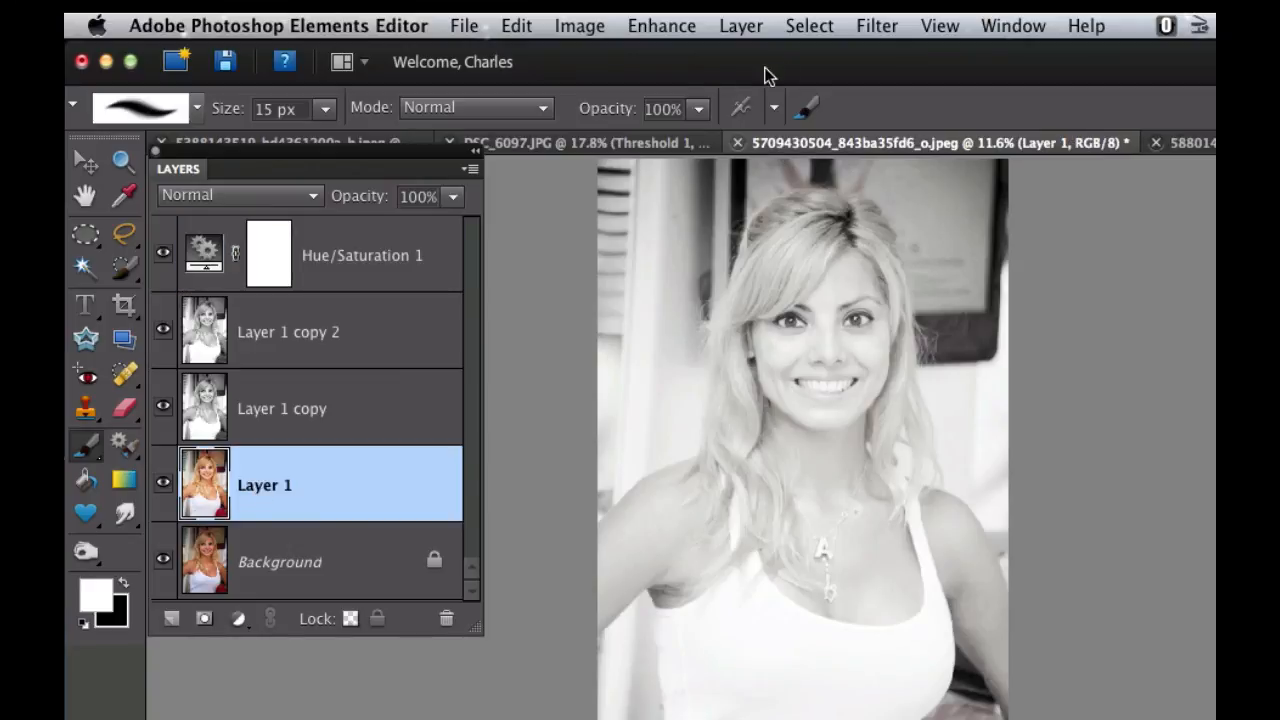
{"action": "left_click", "coordinate": [877, 26]}
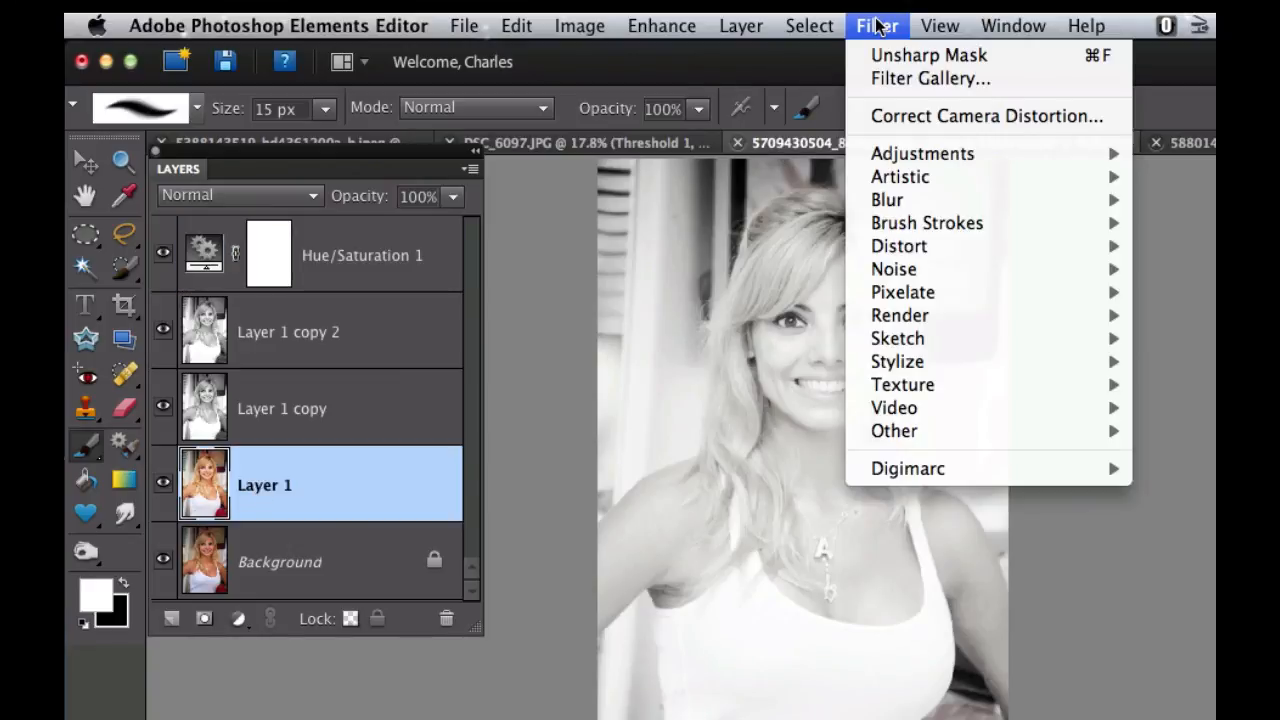
{"action": "mouse_move", "coordinate": [662, 24]}
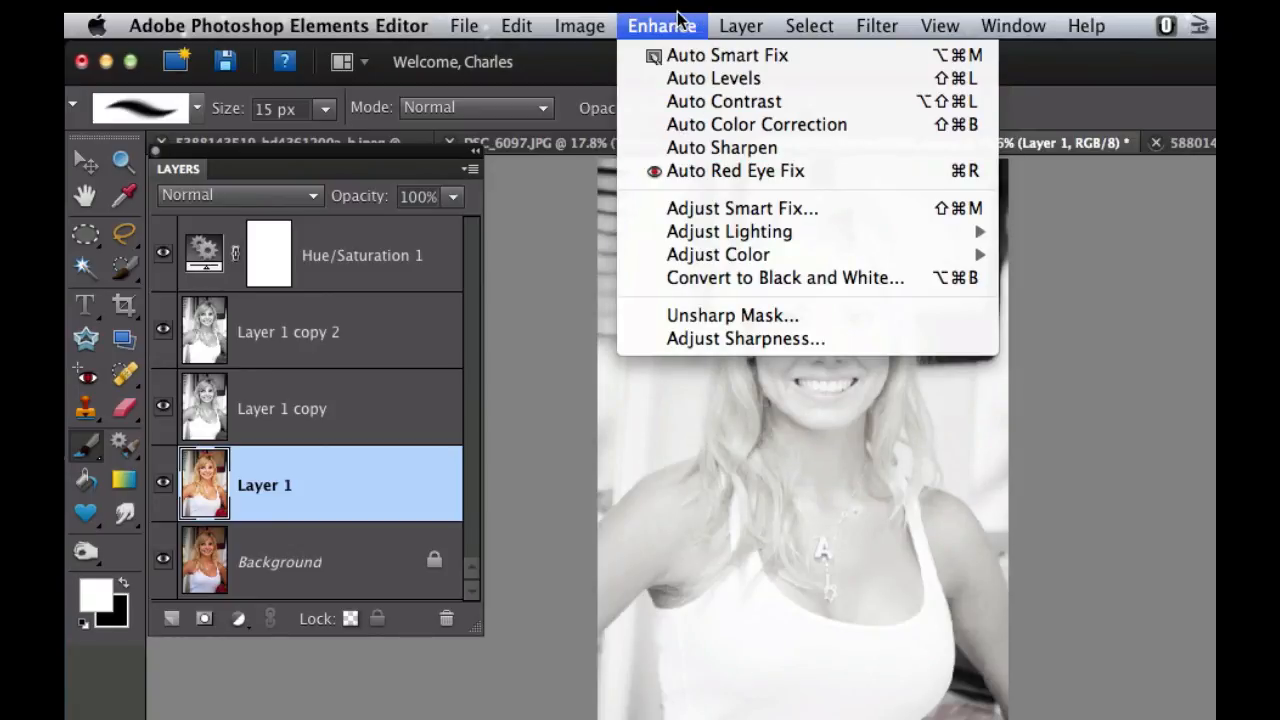
{"action": "left_click", "coordinate": [675, 318]}
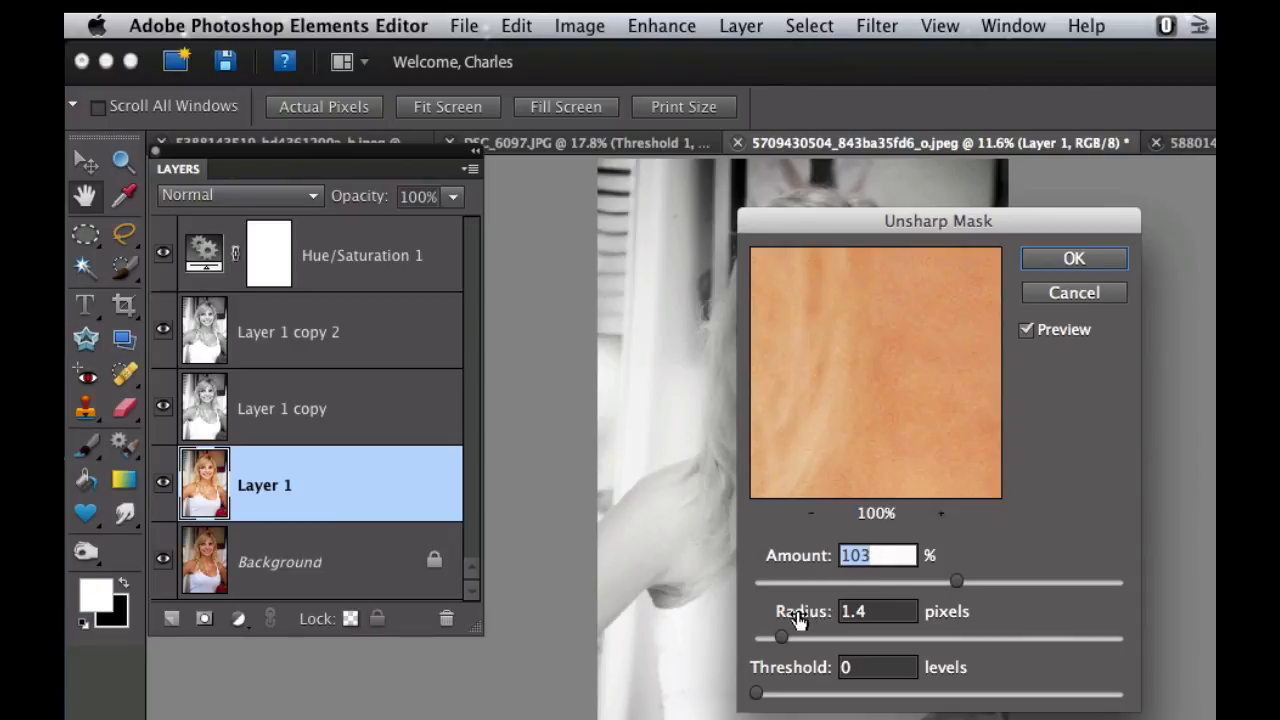
{"action": "left_click", "coordinate": [1058, 258]}
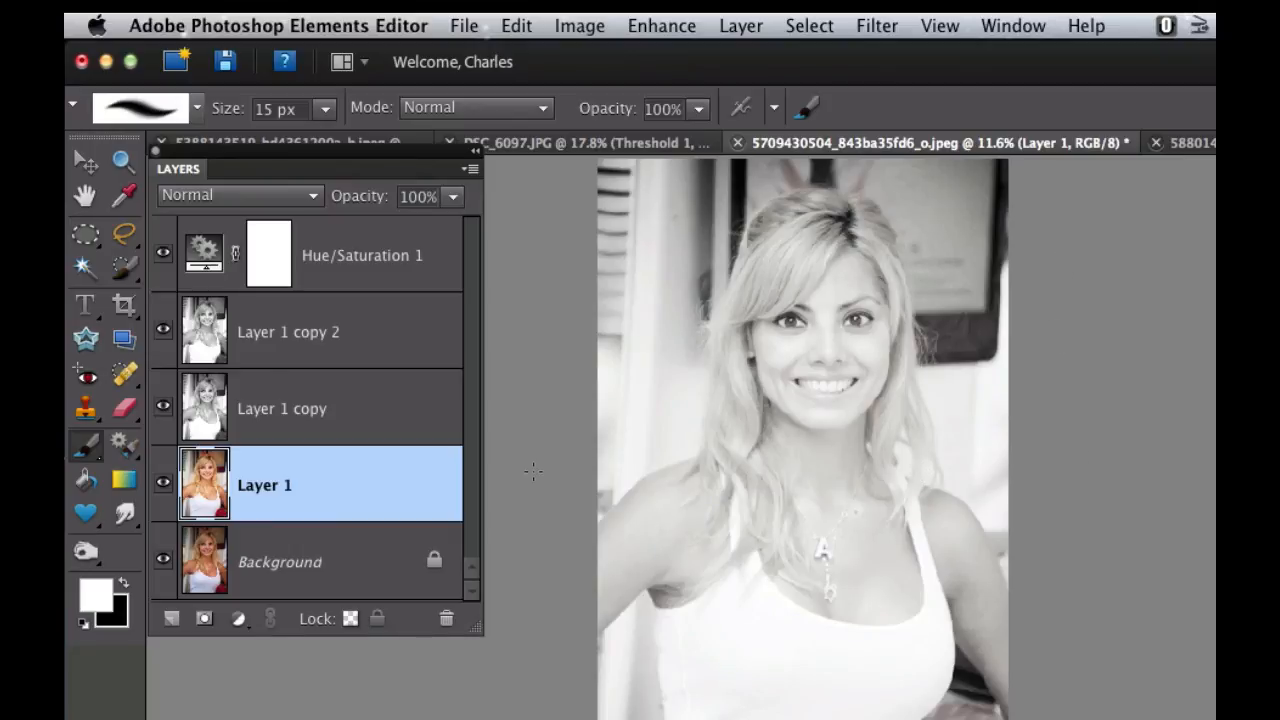
{"action": "left_click", "coordinate": [164, 558], "text": "alt"}
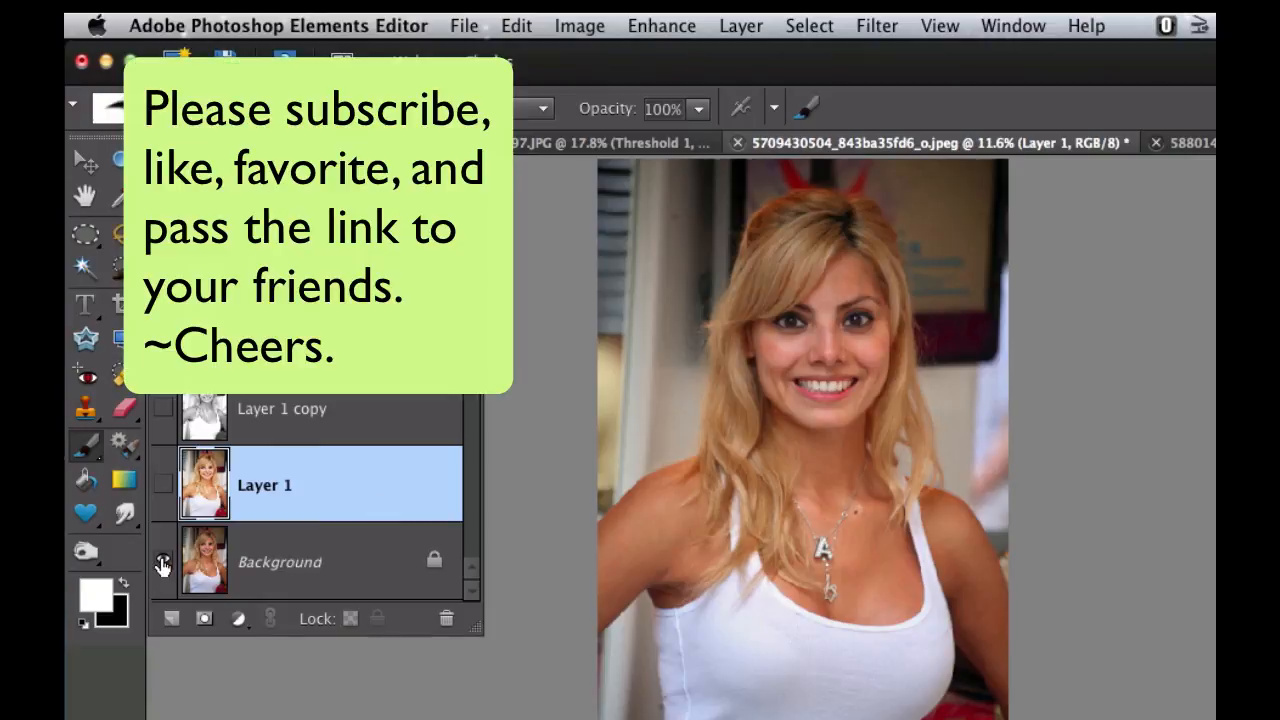
{"action": "left_click", "coordinate": [162, 566], "text": "alt"}
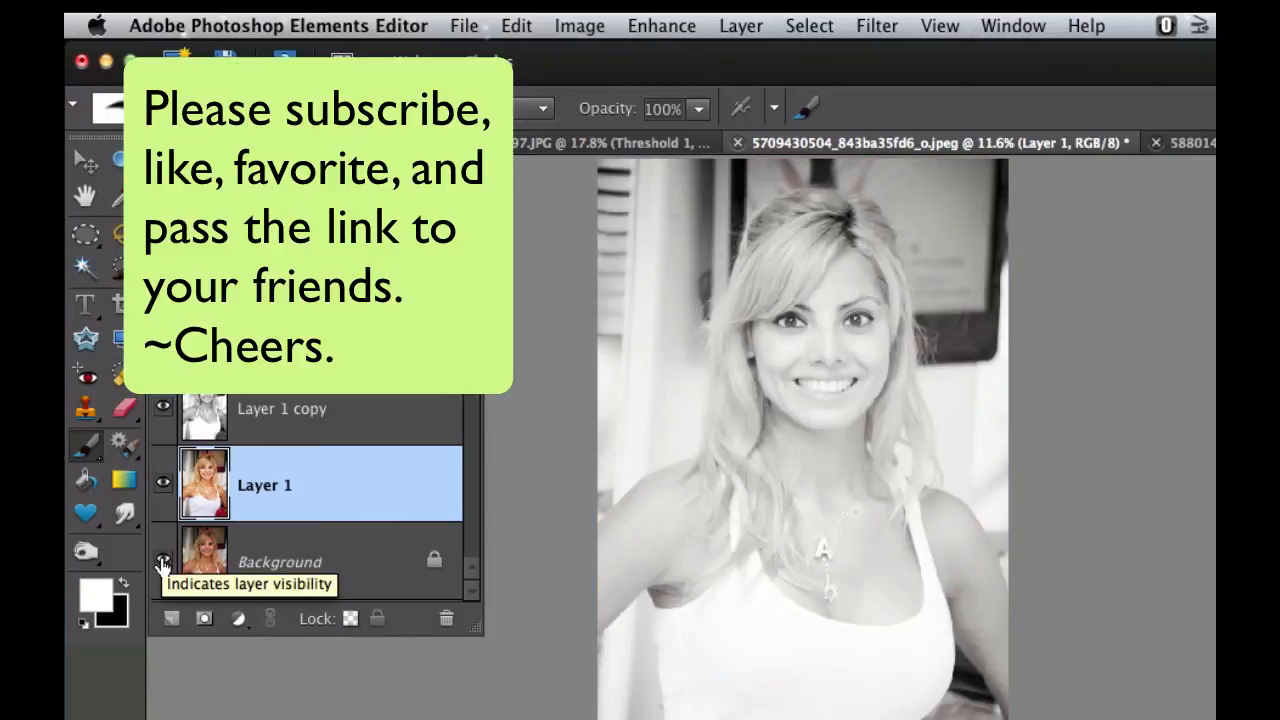